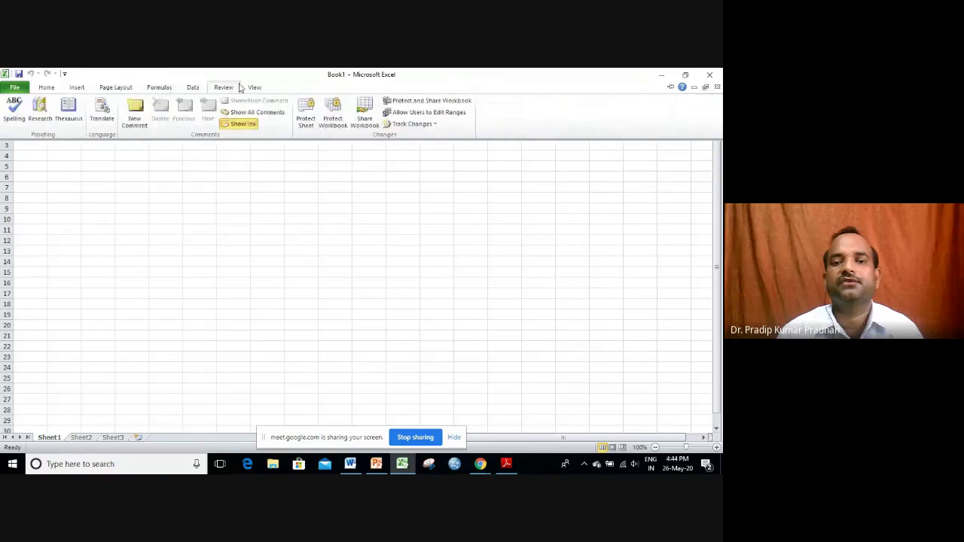
click(253, 88)
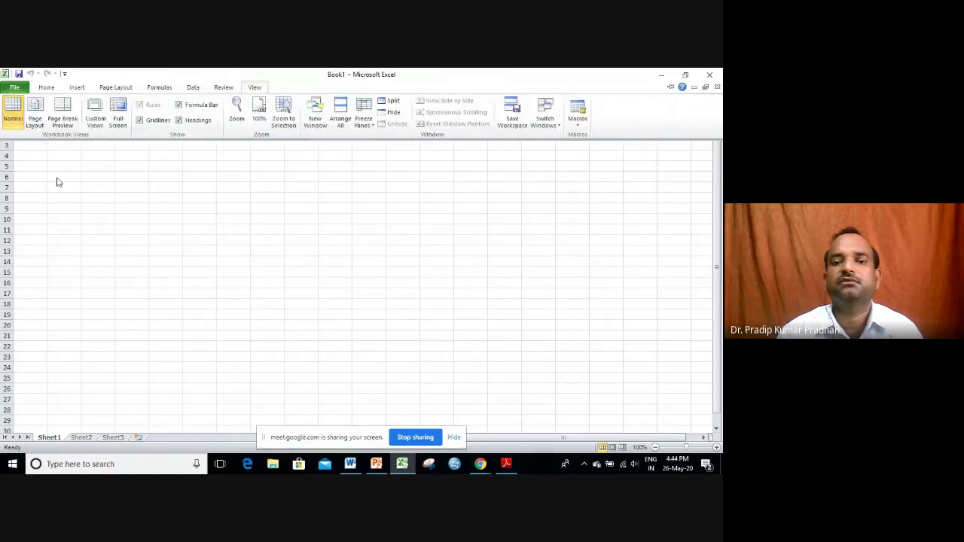
click(25, 144)
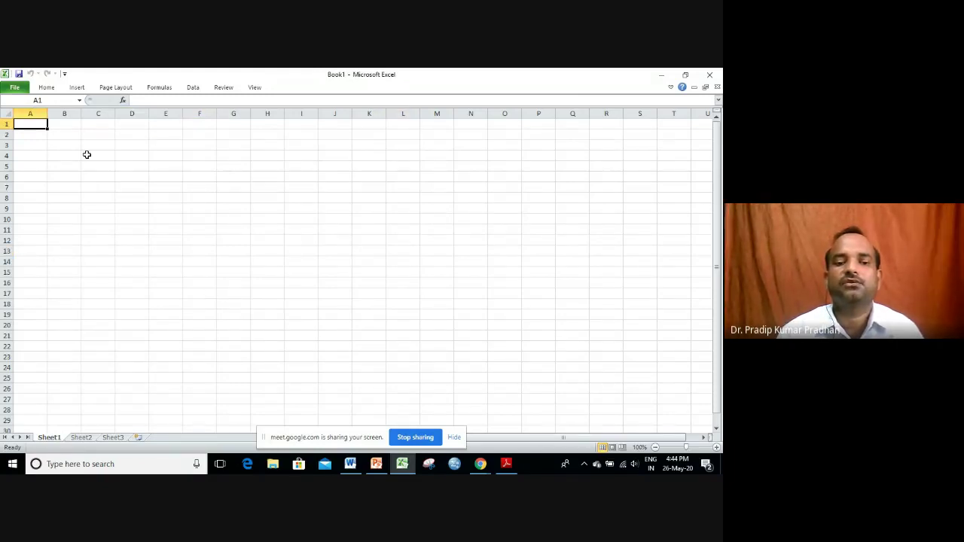
Open the Data variables workbook from the Processed data folder
click(13, 89)
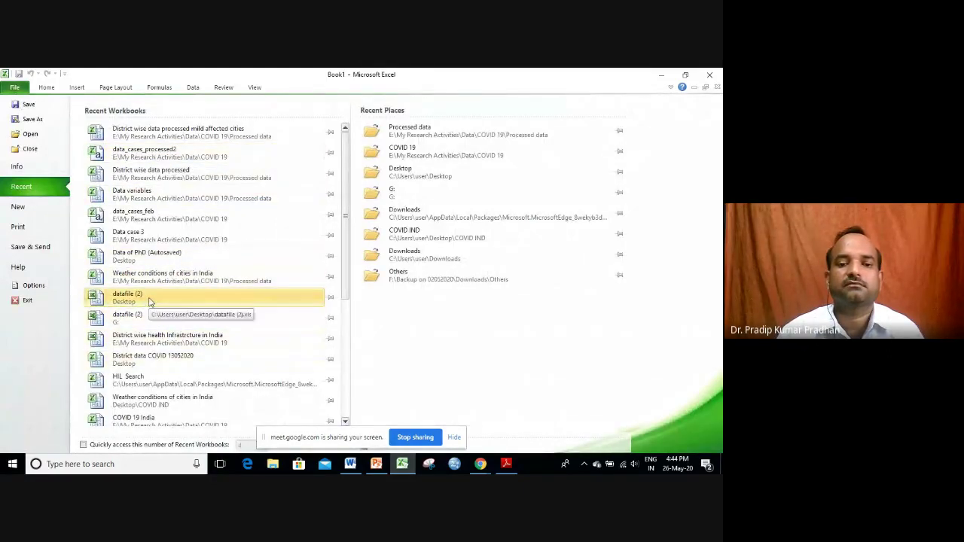
click(428, 134)
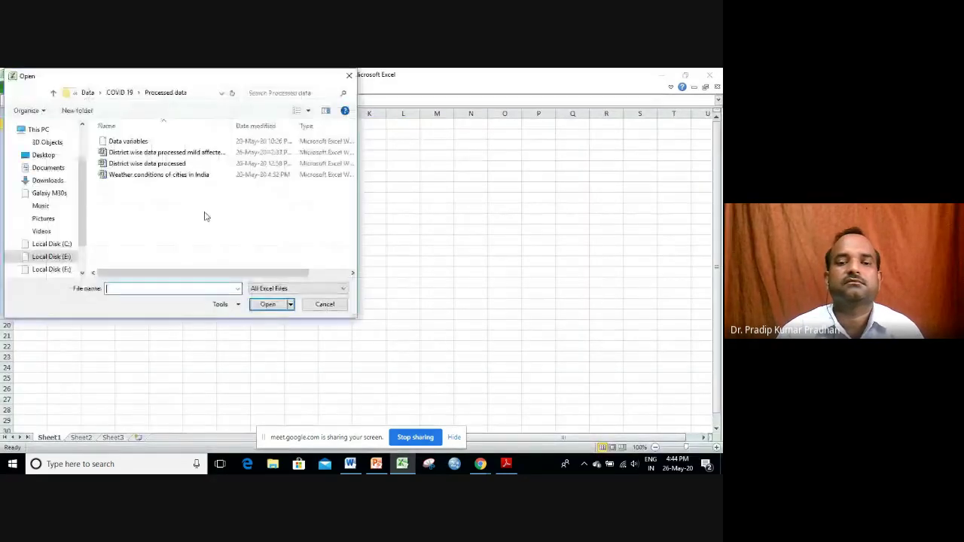
double_click(134, 142)
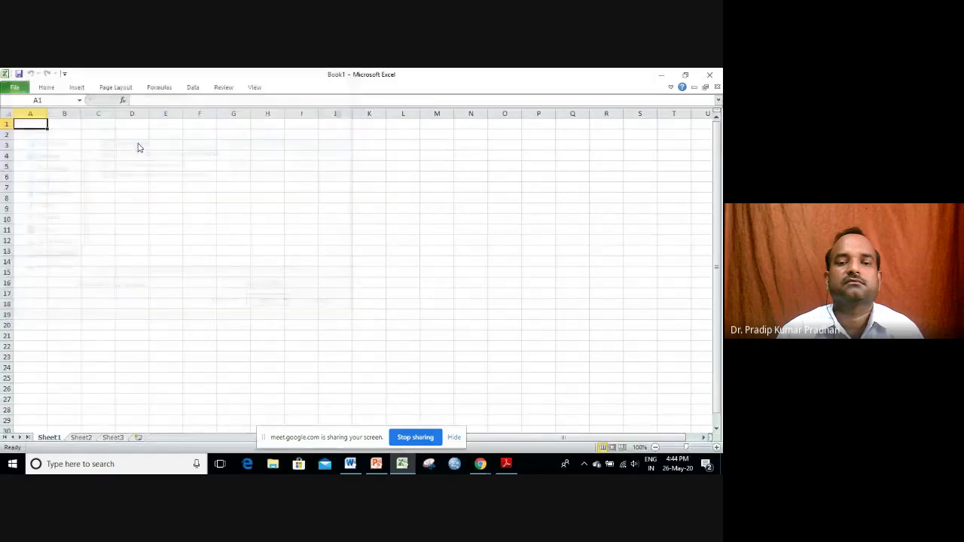
click(349, 241)
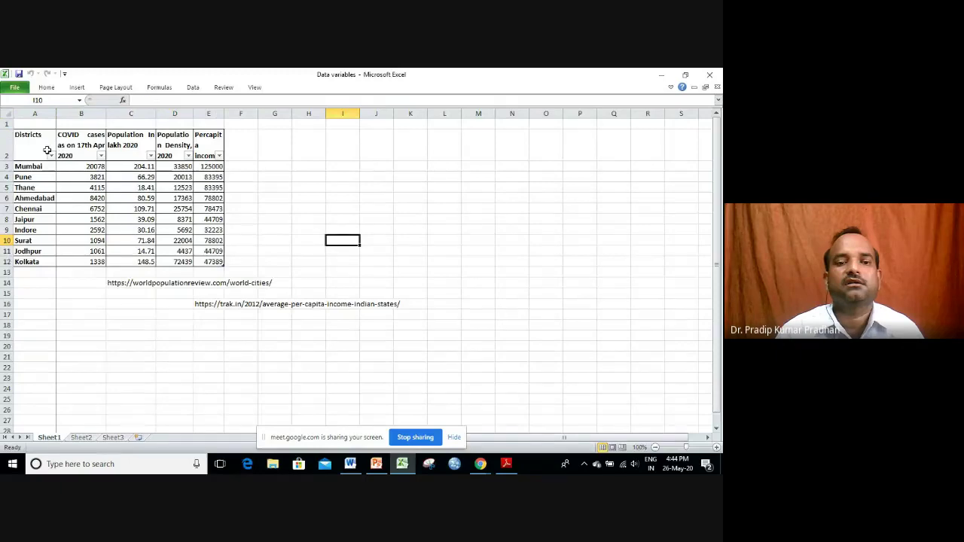
Copy the districts table in A2:E12 of the Data variables workbook
drag(46, 150, 217, 261)
right_click(189, 230)
click(217, 254)
Close the Data variables workbook and return to the blank Book1 workbook
click(661, 74)
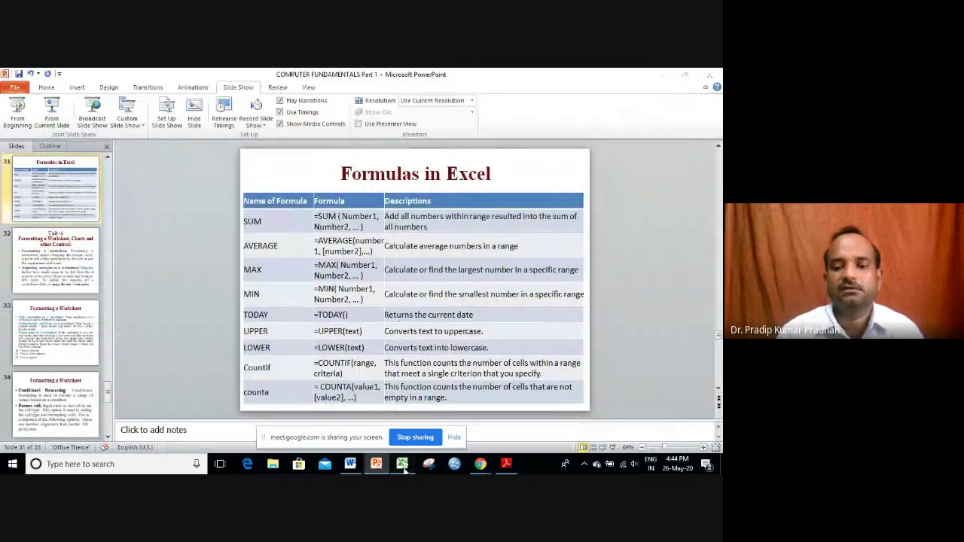
click(403, 464)
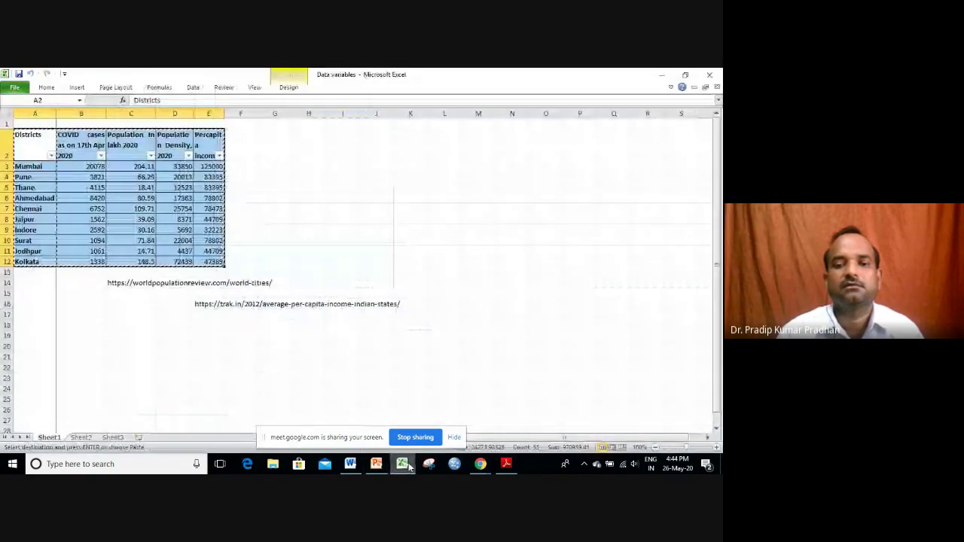
click(403, 463)
click(405, 464)
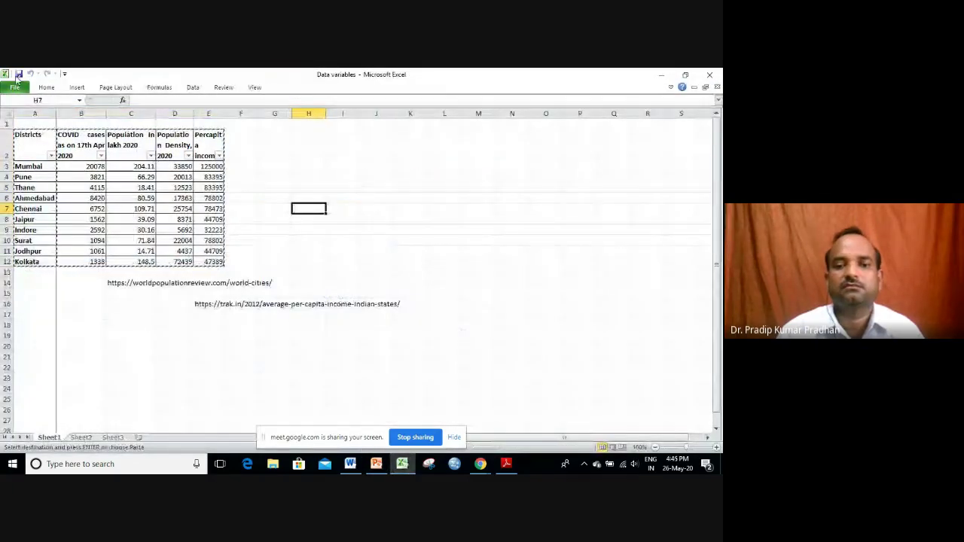
click(709, 75)
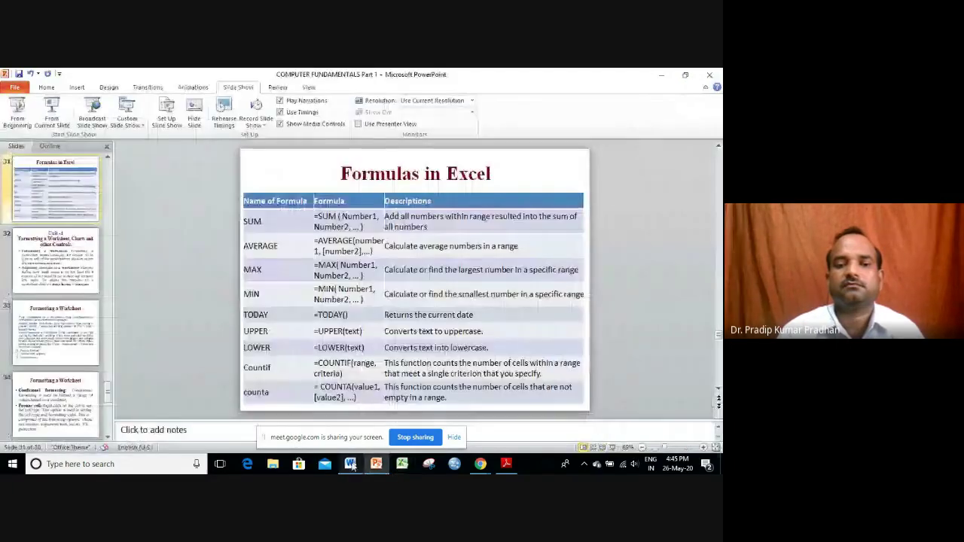
click(402, 465)
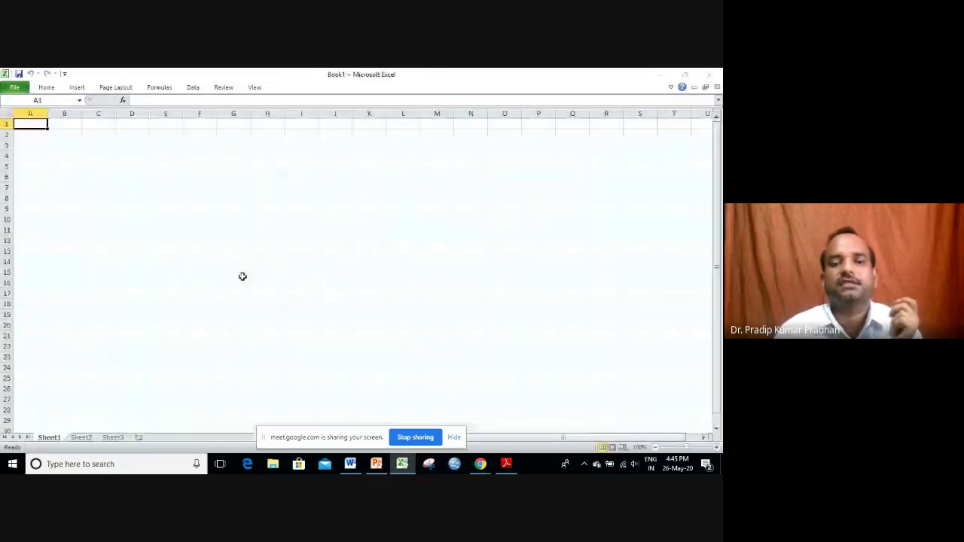
Enter the column headings NAME in cell C3 and MARKS in cell D3
click(88, 149)
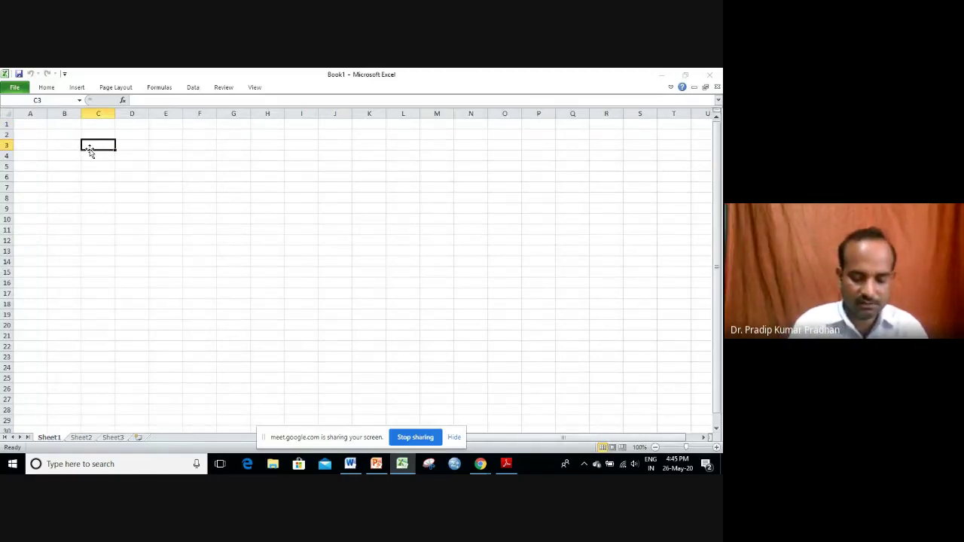
text(NaME)
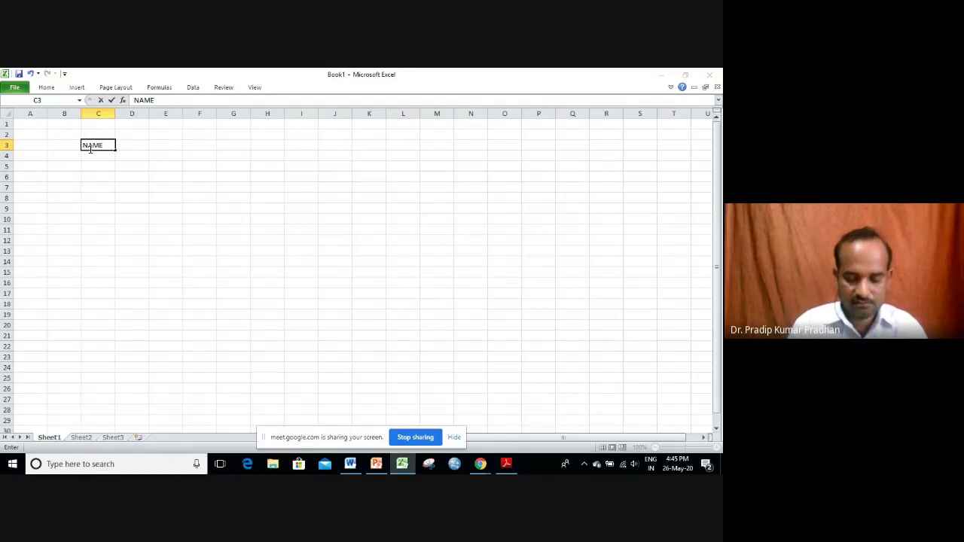
click(140, 145)
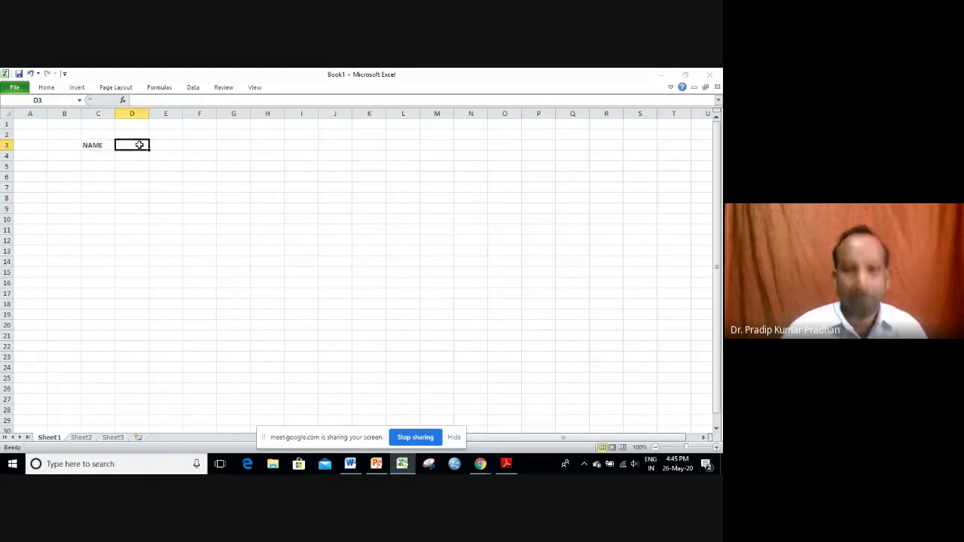
text(MSR)
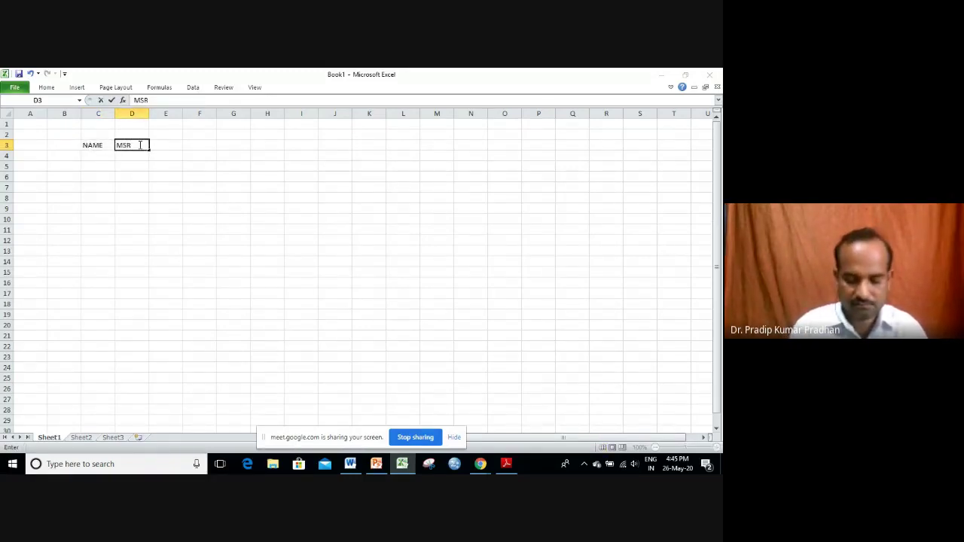
text(KS)
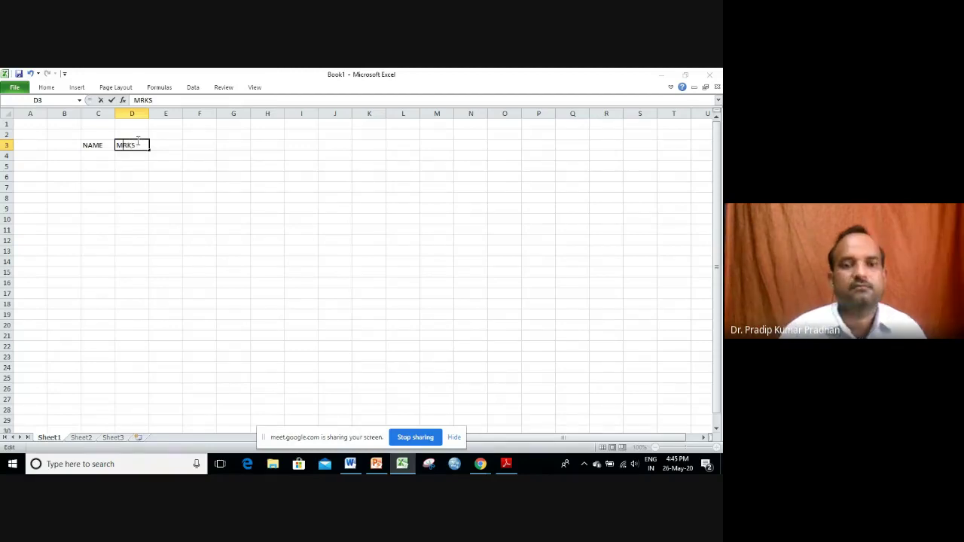
text(A)
click(130, 161)
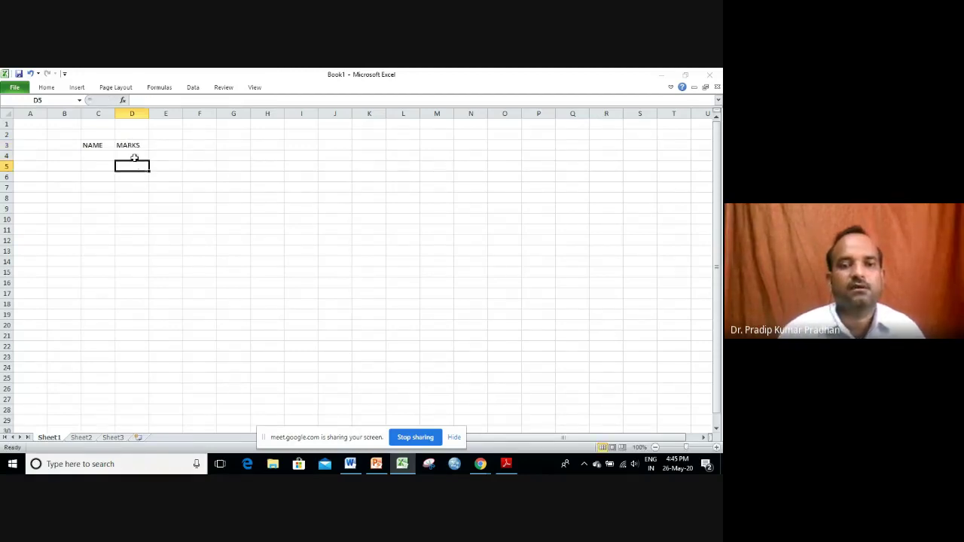
Fill in the first two marks, 345 in cell D4 and 340 in cell D5
click(105, 155)
click(130, 155)
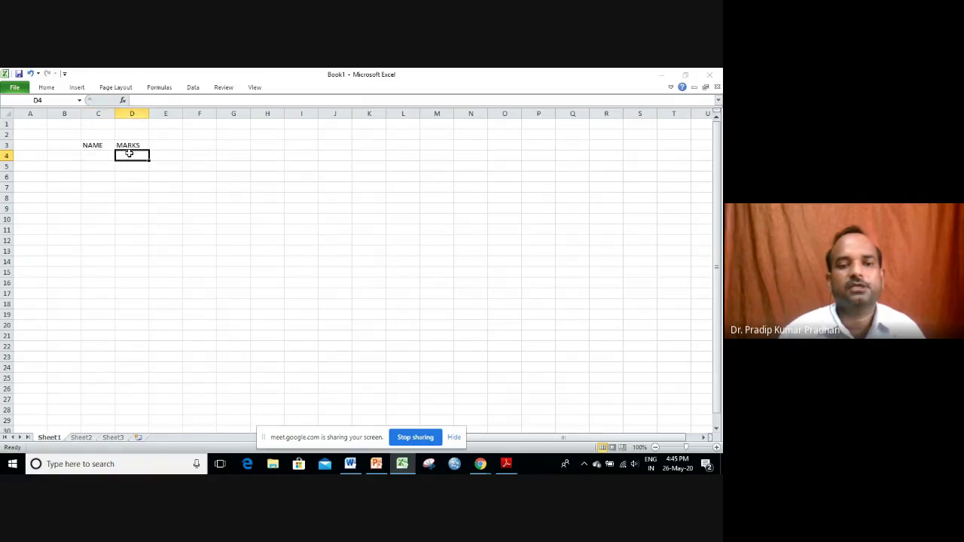
text(345)
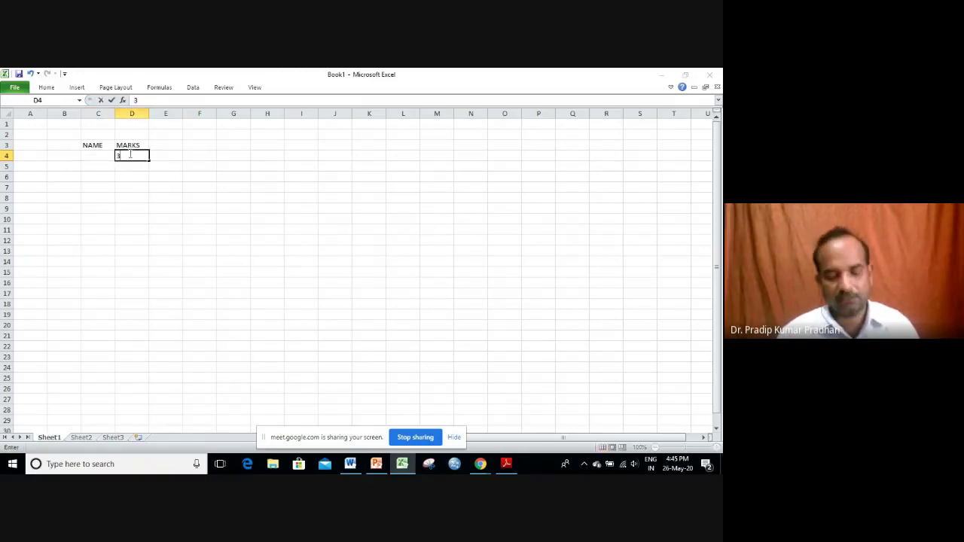
click(131, 169)
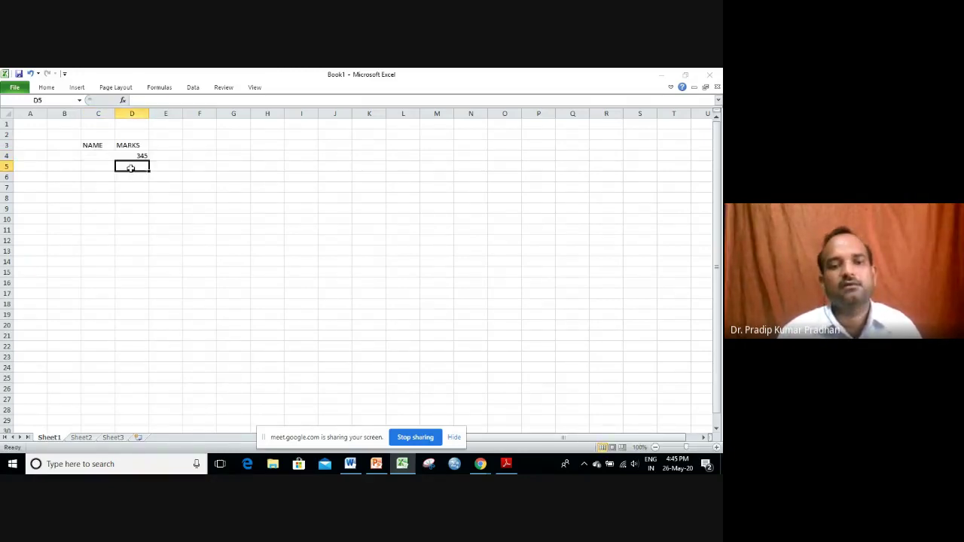
text(345)
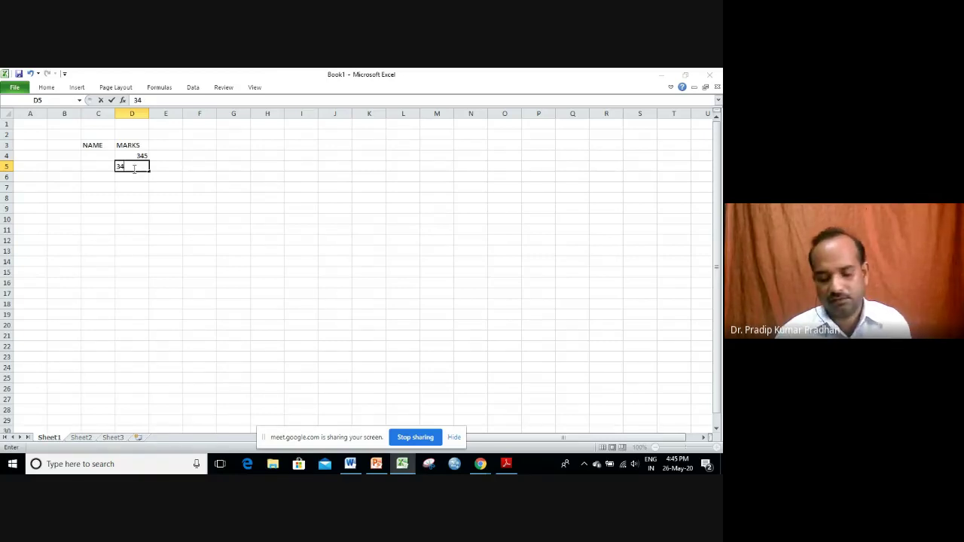
text(0)
click(129, 186)
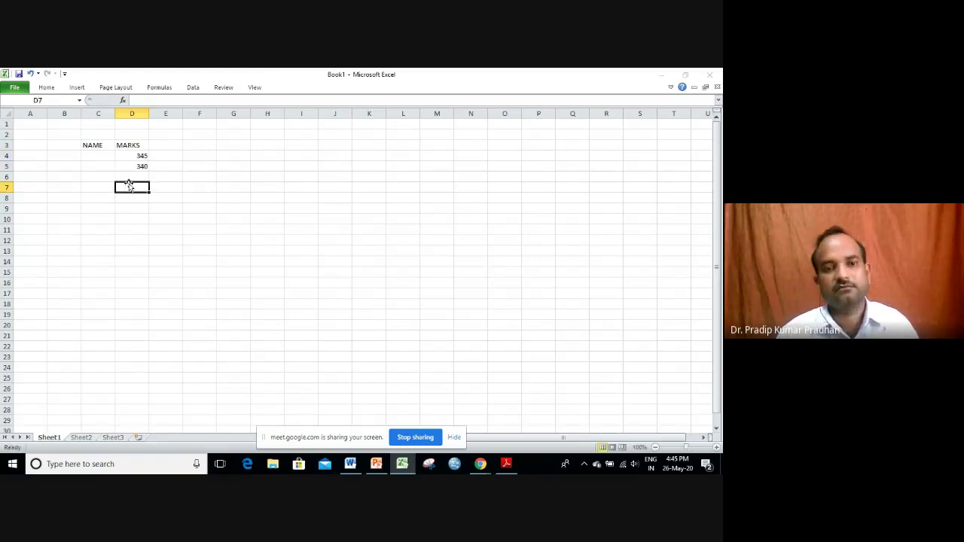
Continue the MARKS column with 577, 767 and 456 in cells D6 to D8
click(131, 177)
text(57)
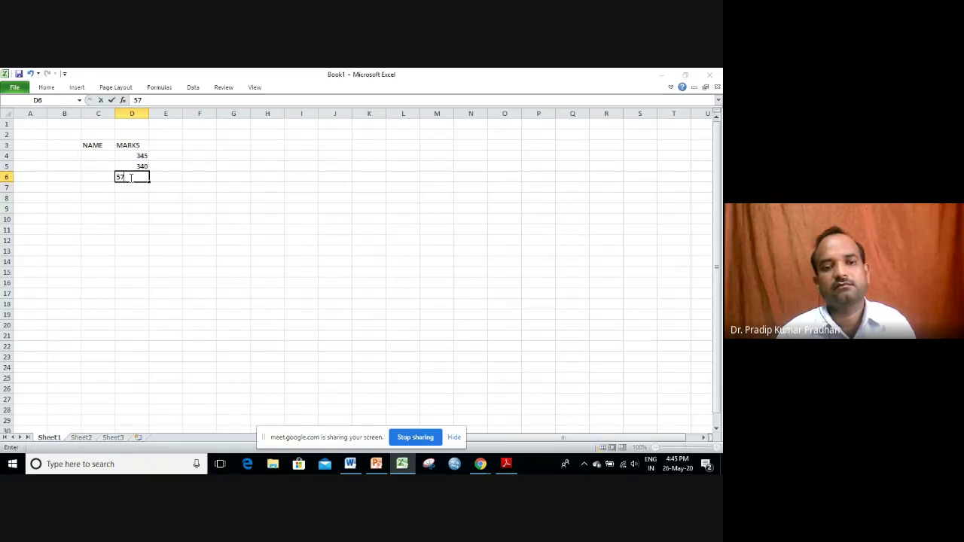
text(7)
click(131, 186)
text(767)
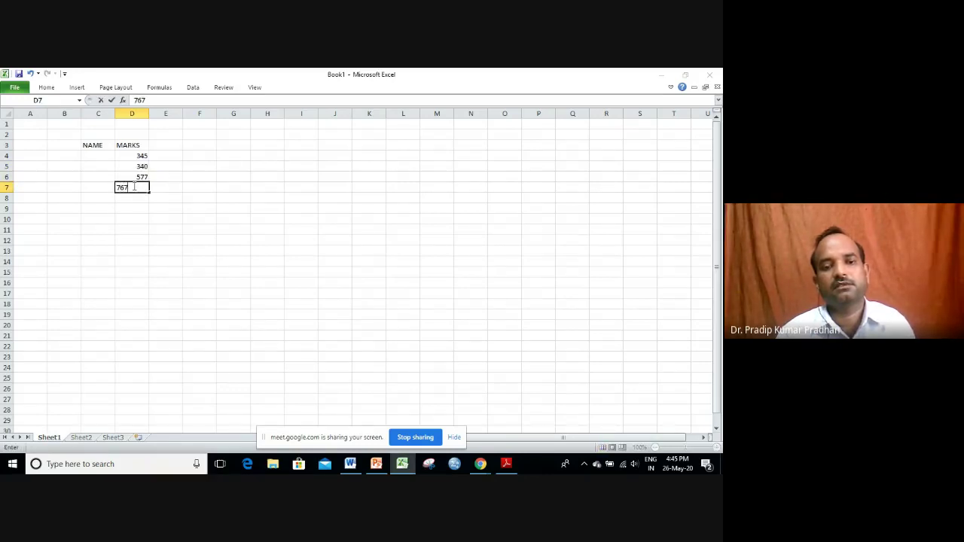
click(136, 196)
text(456)
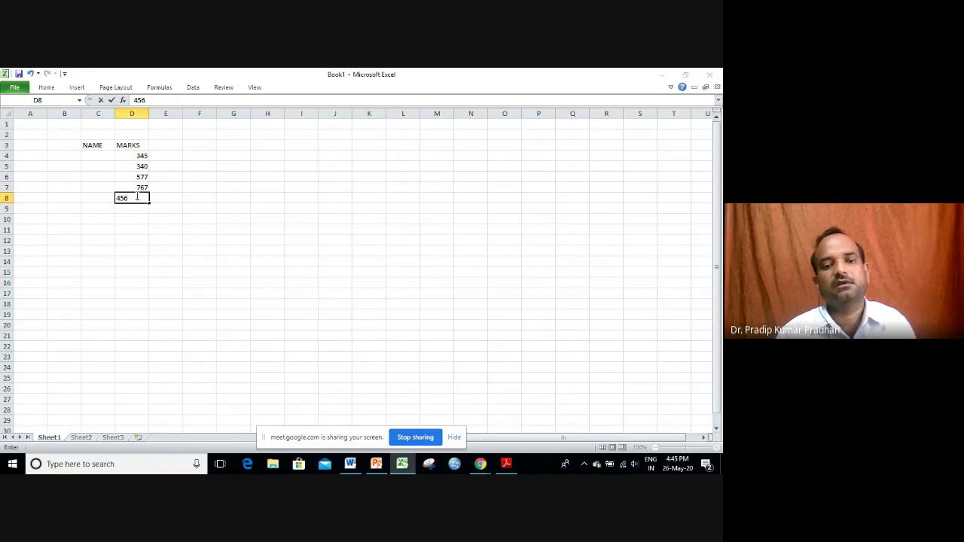
click(157, 197)
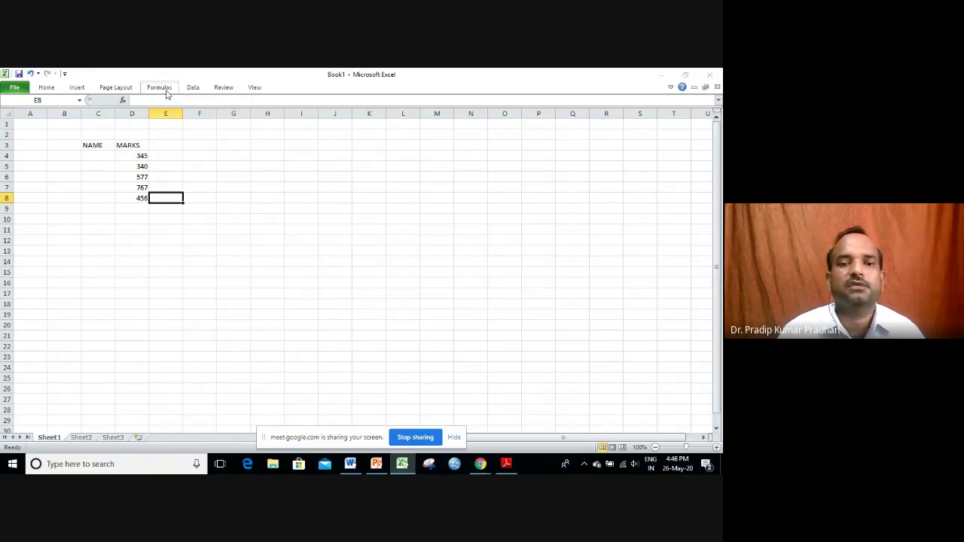
Try to enter a SUM formula in cell D9 for the marks in D4:D8
click(142, 208)
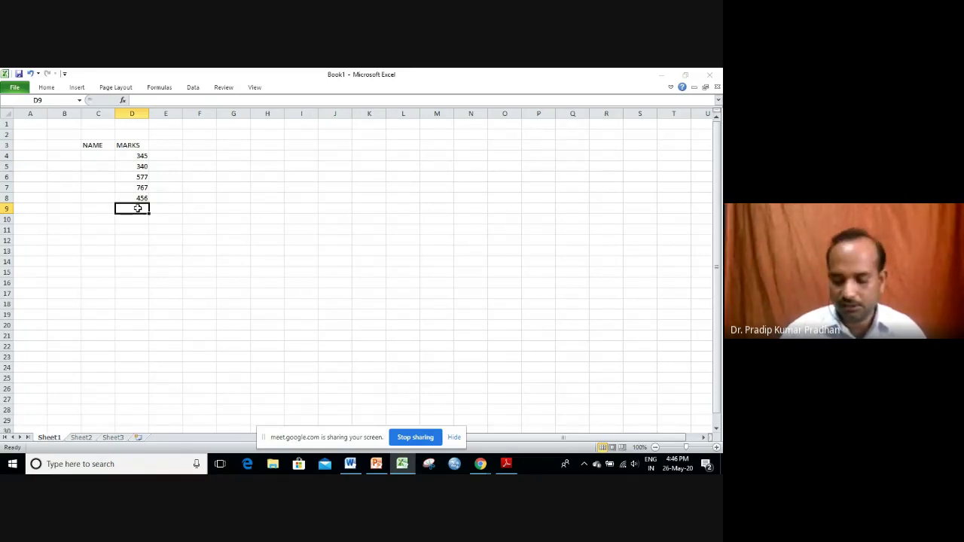
text(=)
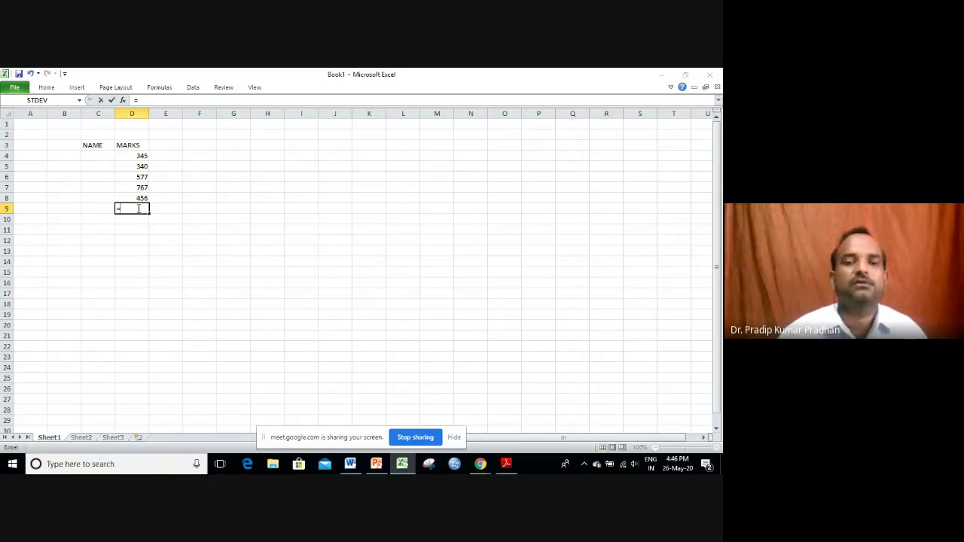
text(S)
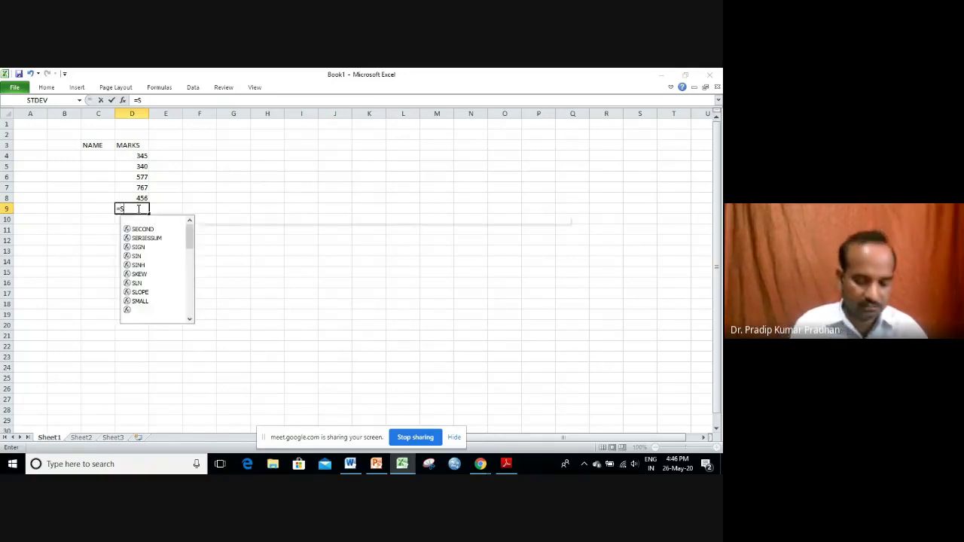
text(U)
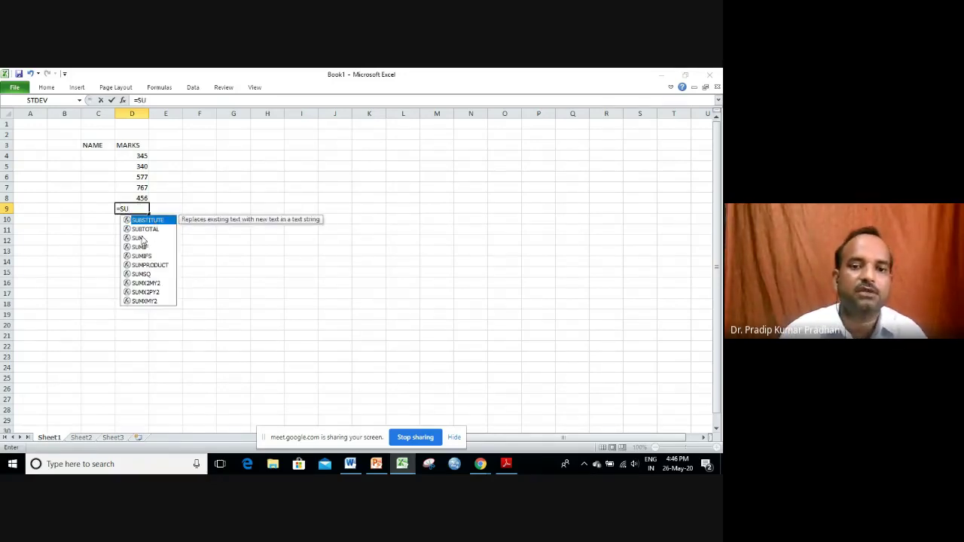
click(140, 238)
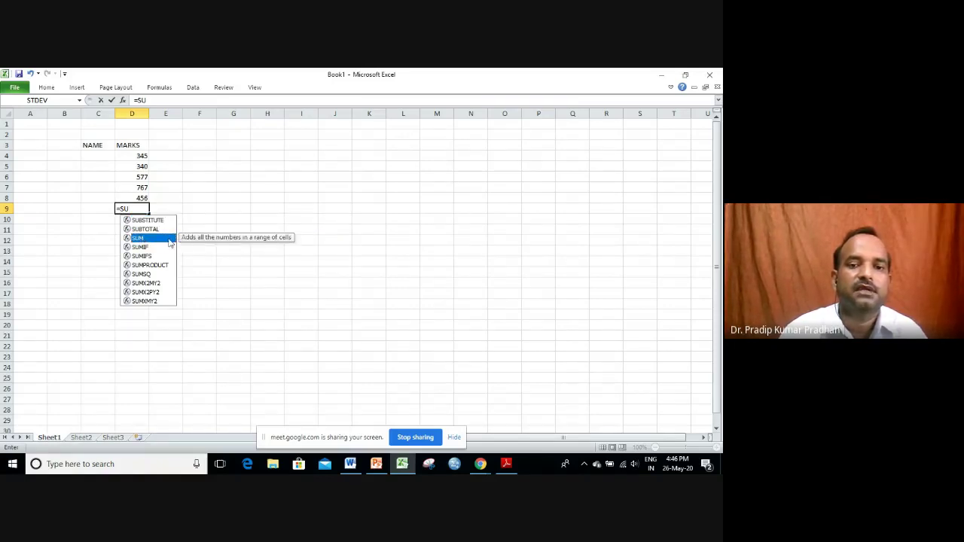
drag(141, 159, 135, 195)
click(132, 209)
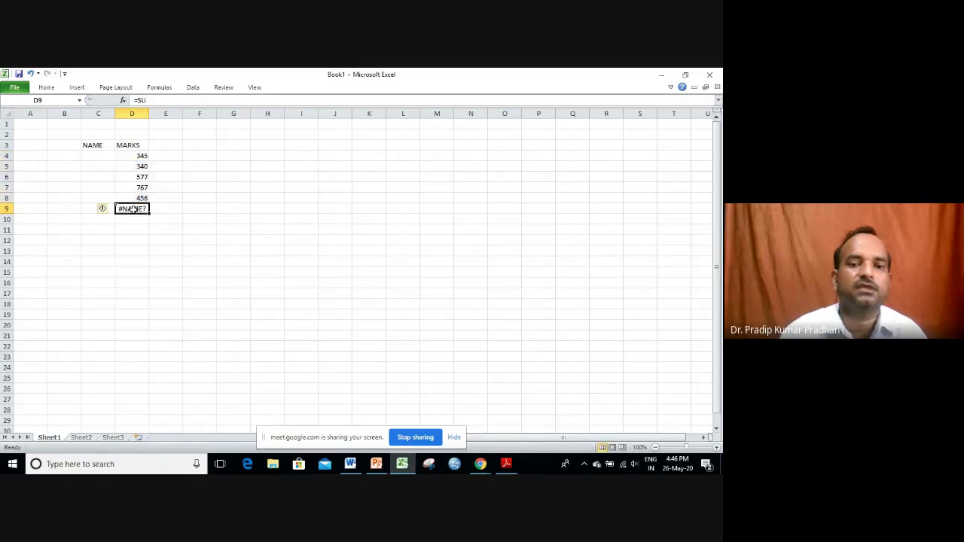
text(=)
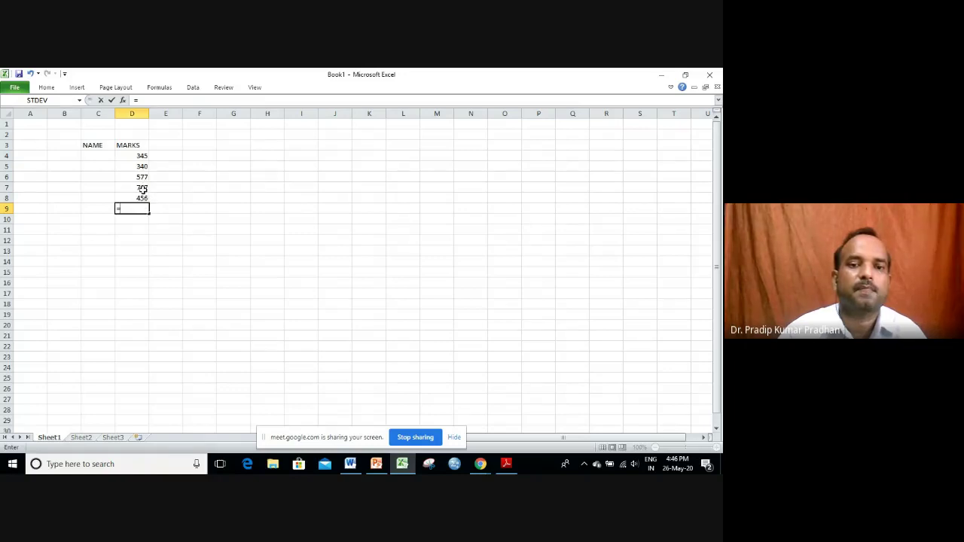
click(133, 156)
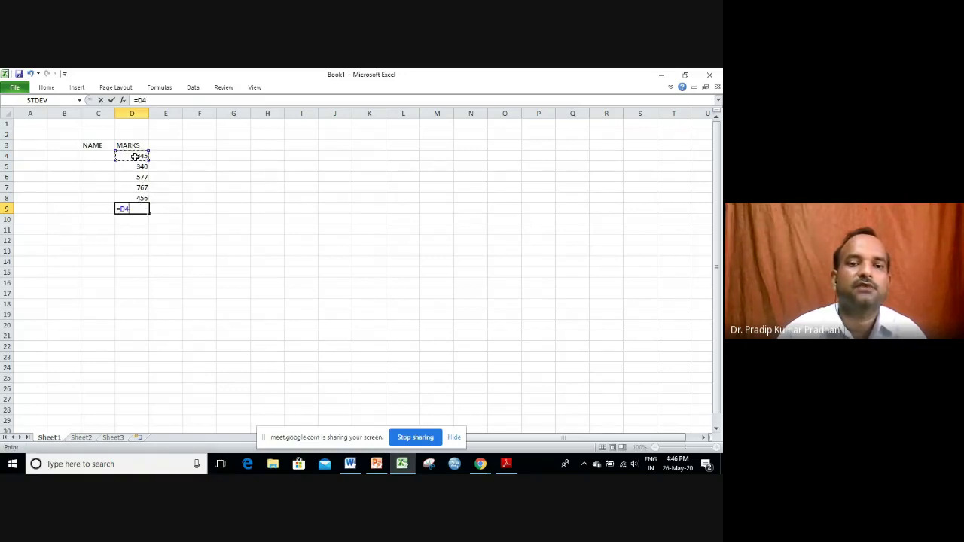
key(BackSpace)
key(BackSpace)
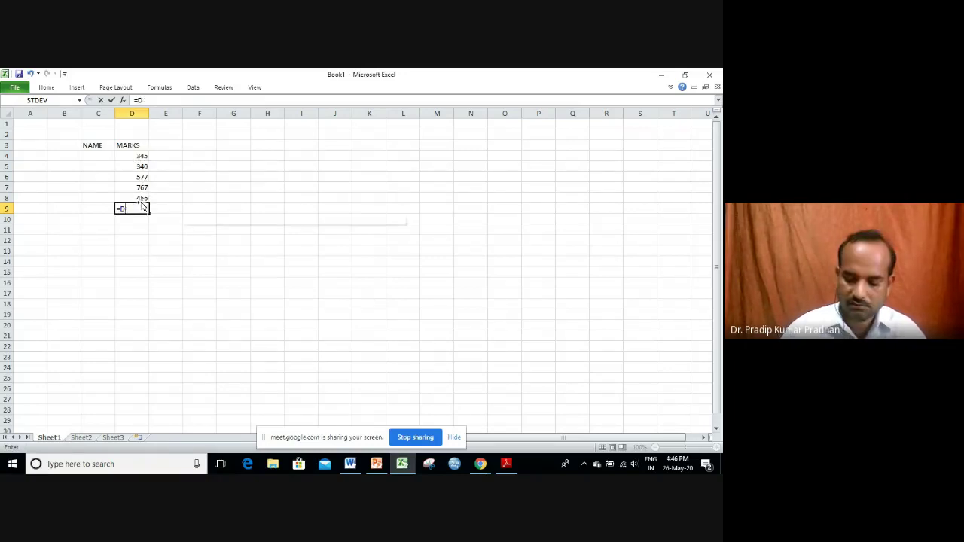
text(SUM)
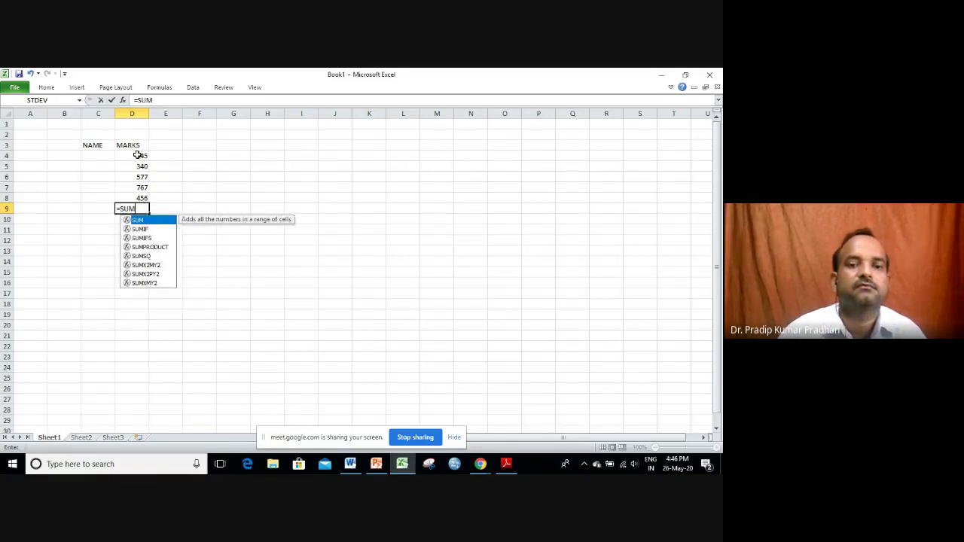
drag(137, 155, 137, 197)
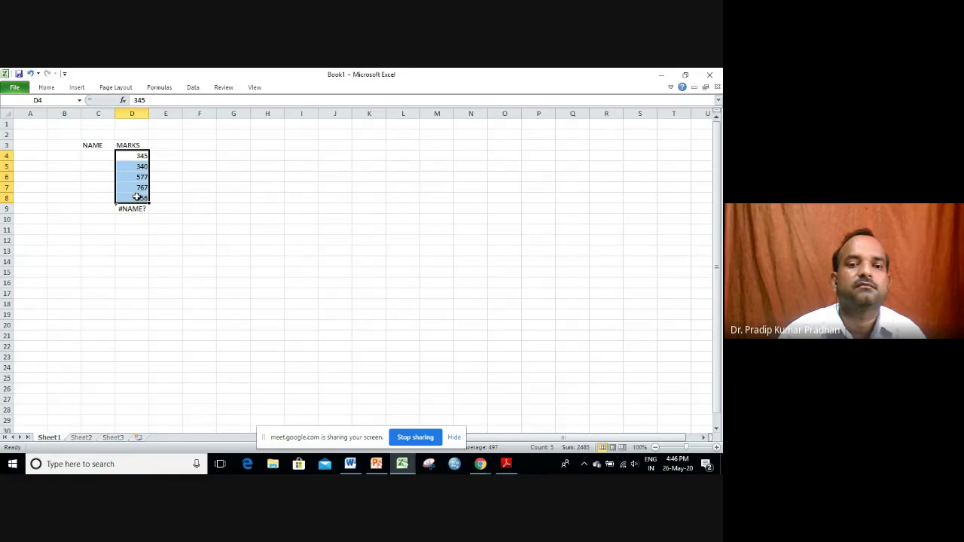
click(163, 212)
click(141, 216)
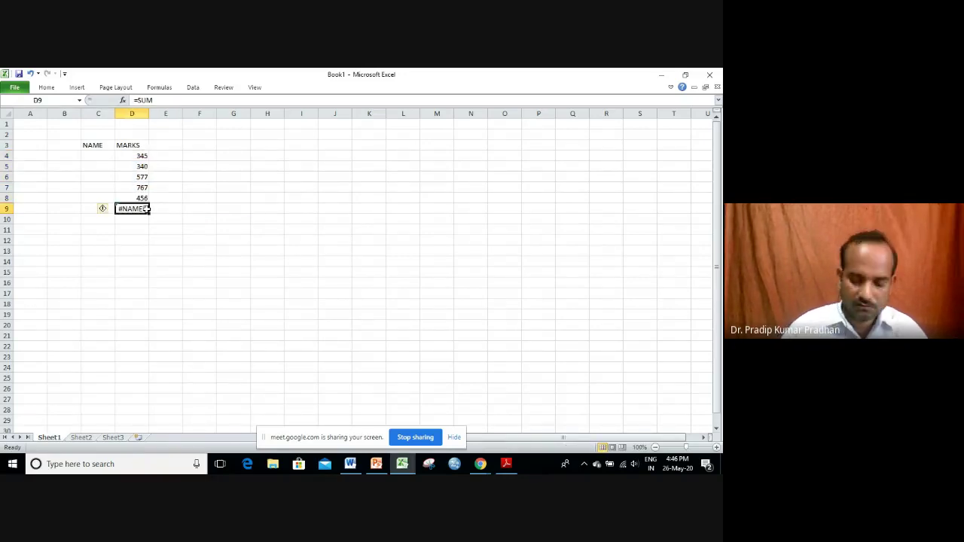
Write the formula =SUM(D4,D8) in cell D9 below the marks
key(BackSpace)
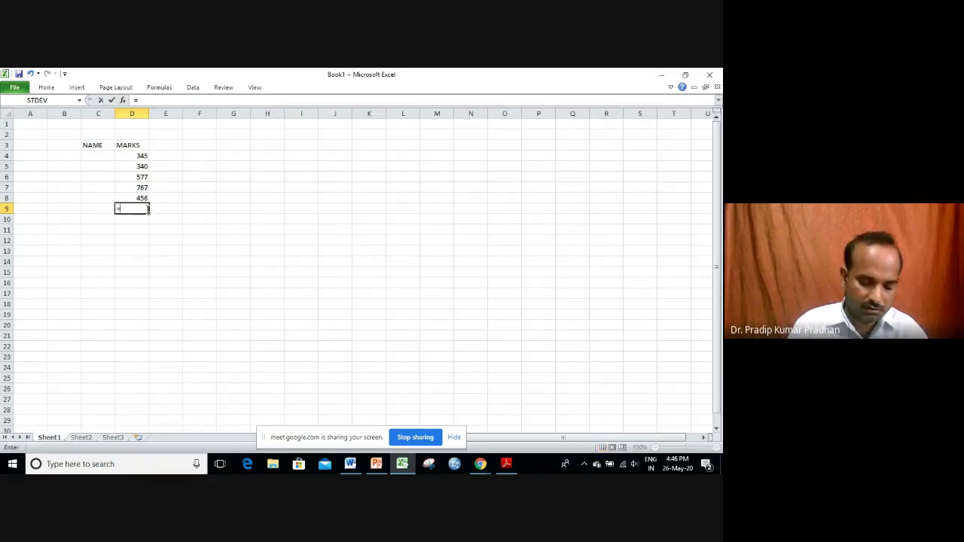
text(S)
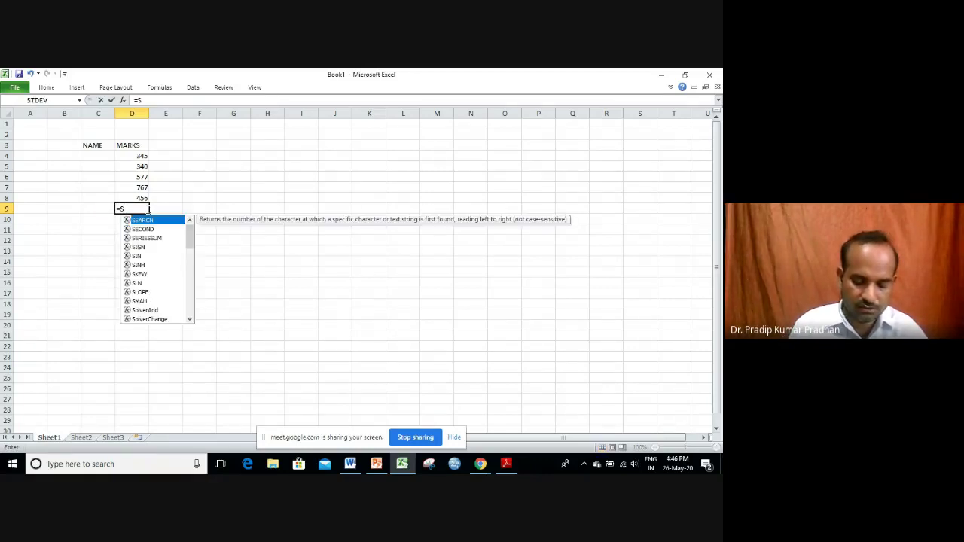
text(UM()
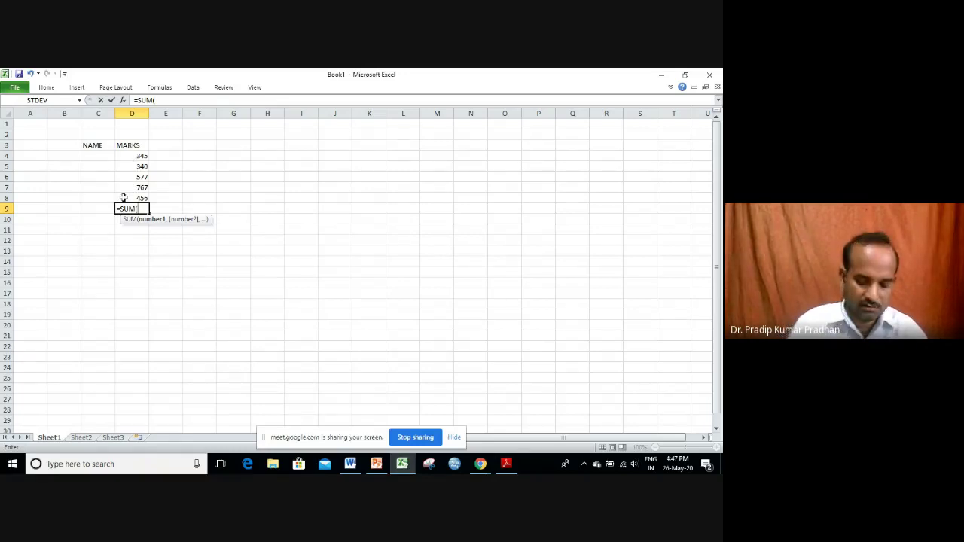
text(D)
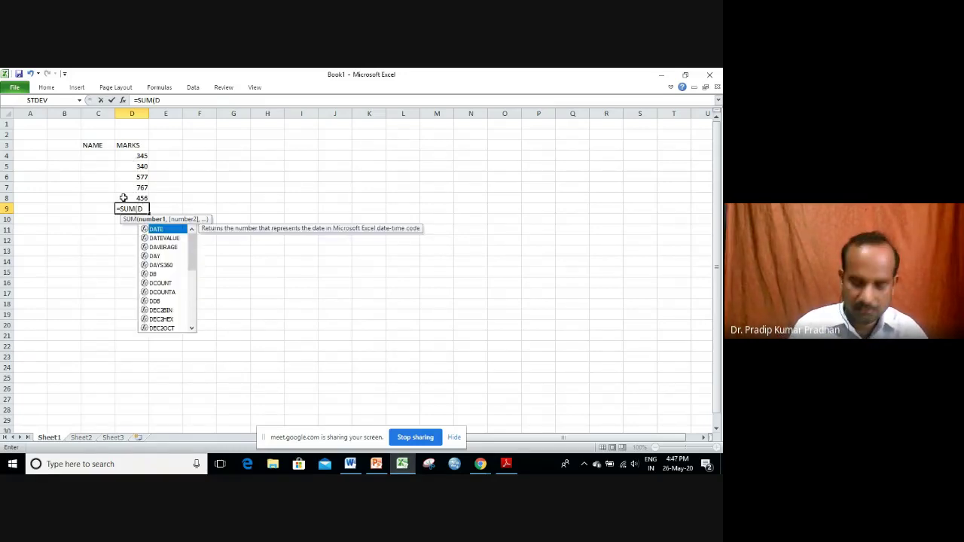
text(4)
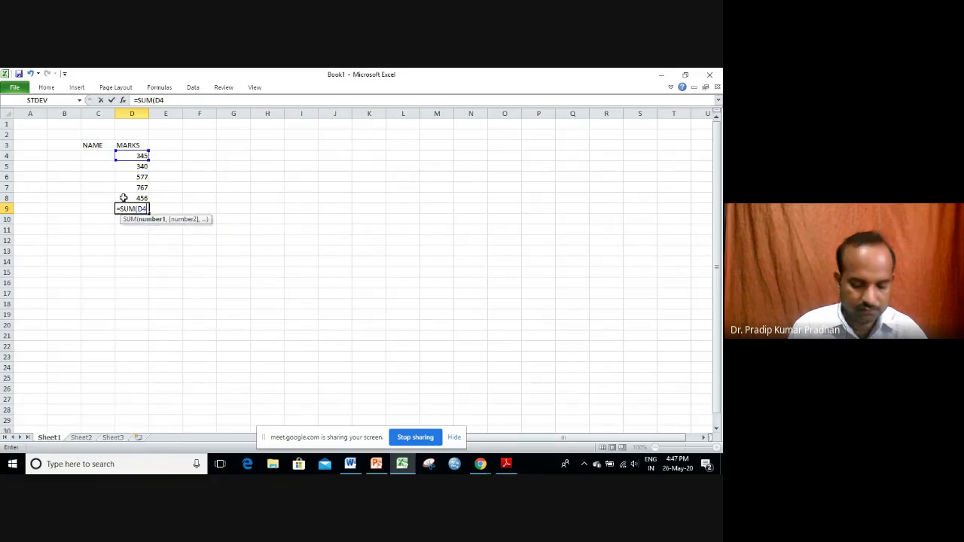
text(,)
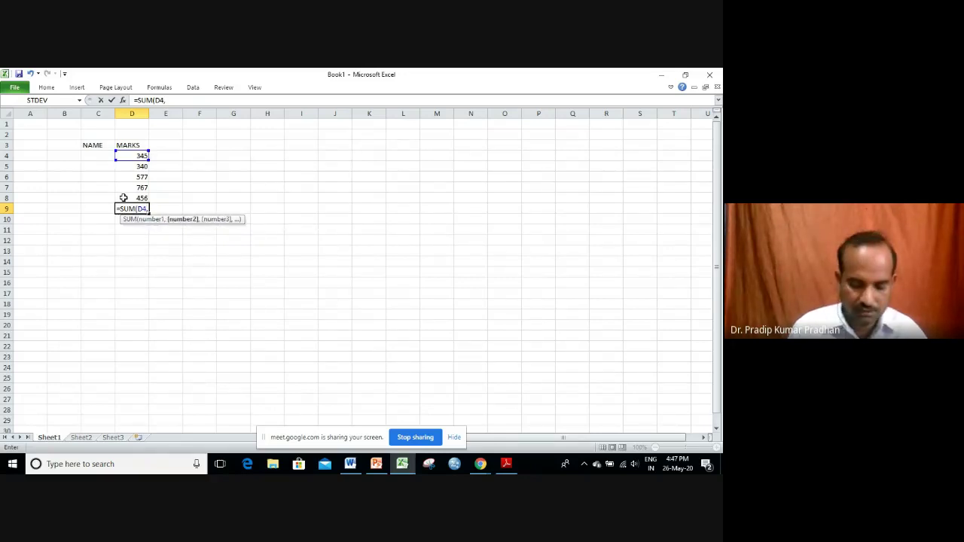
click(123, 197)
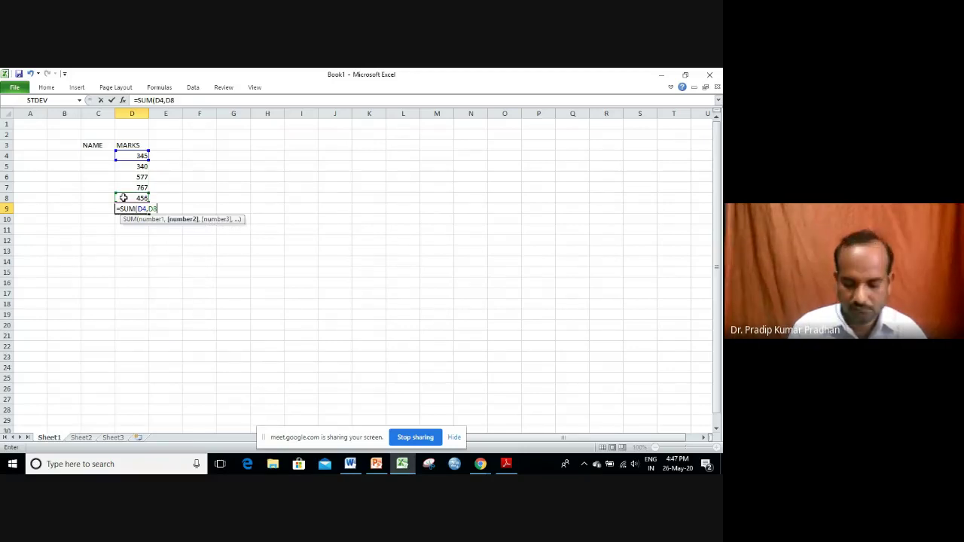
text())
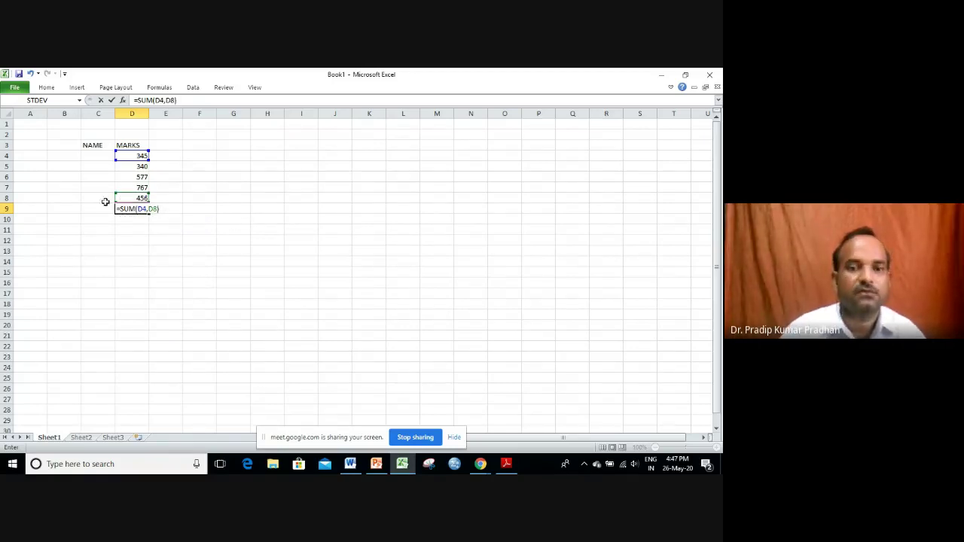
Correct the formula in cell D9 to the range form =SUM(D4:D8) and complete the entry
click(146, 210)
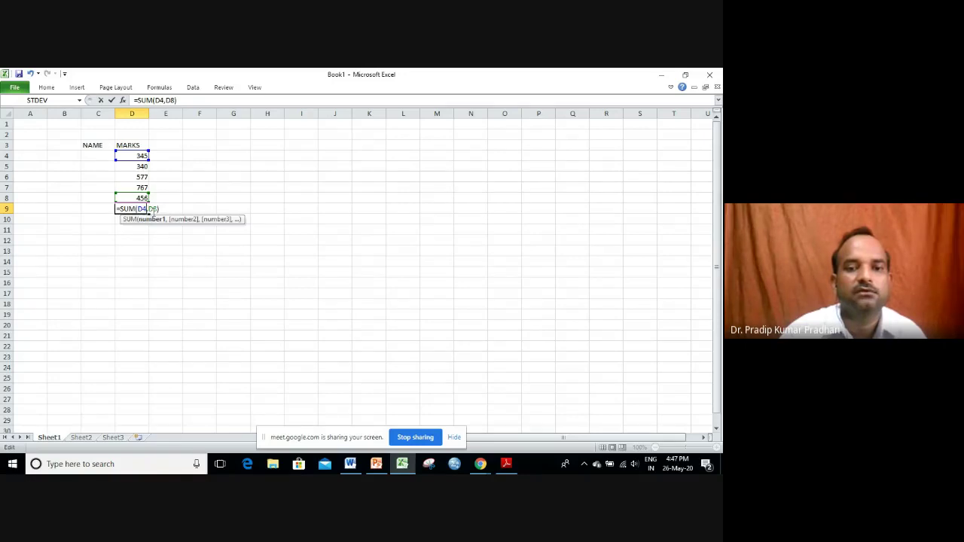
key(shift+Left)
key(shift+Left)
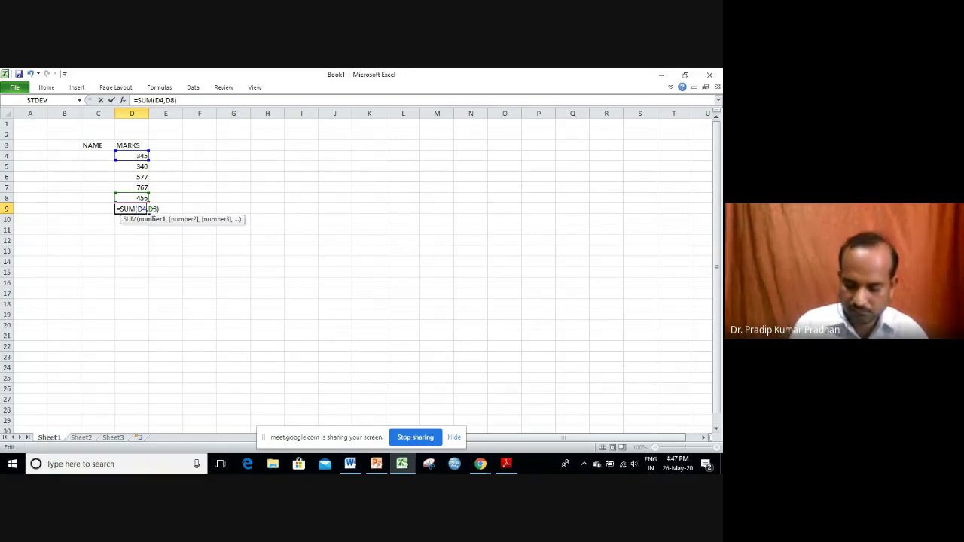
text(:)
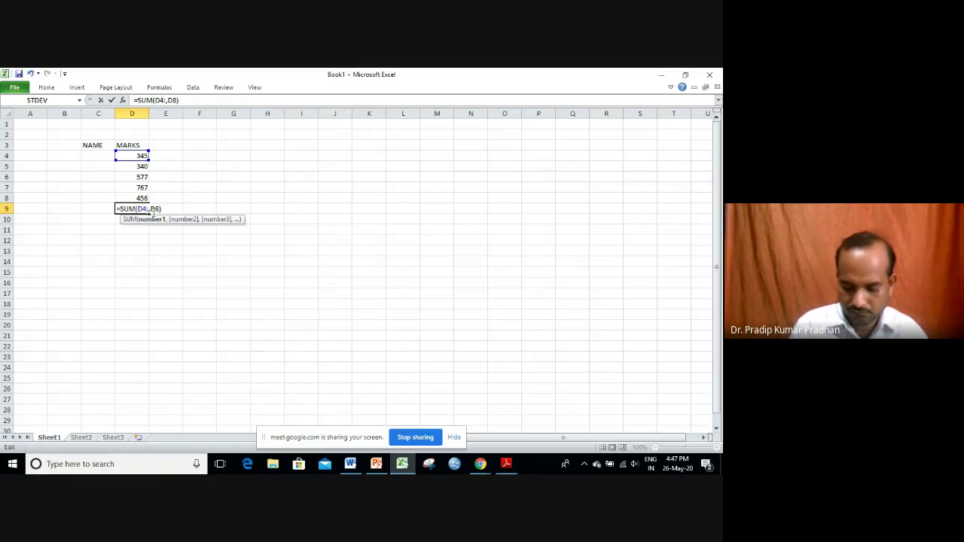
key(Delete)
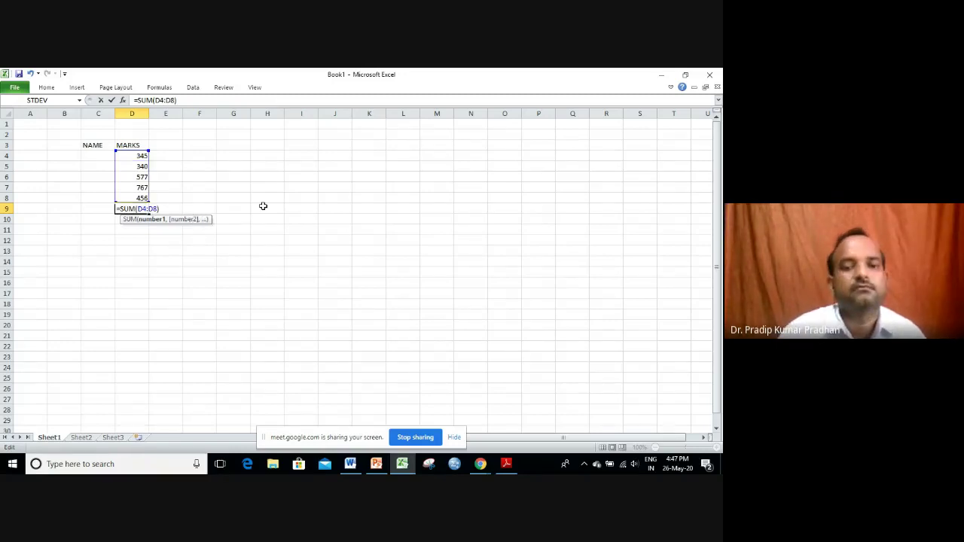
key(Return)
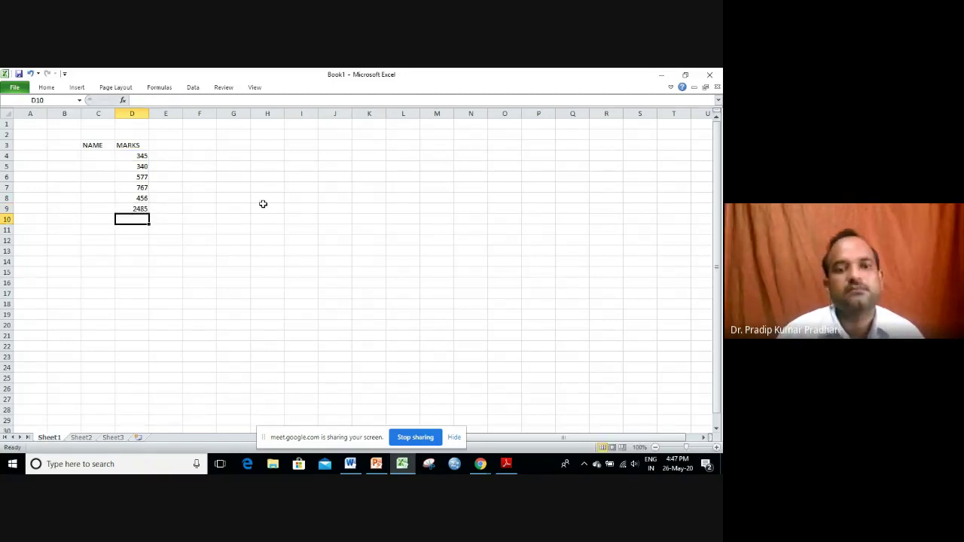
click(139, 207)
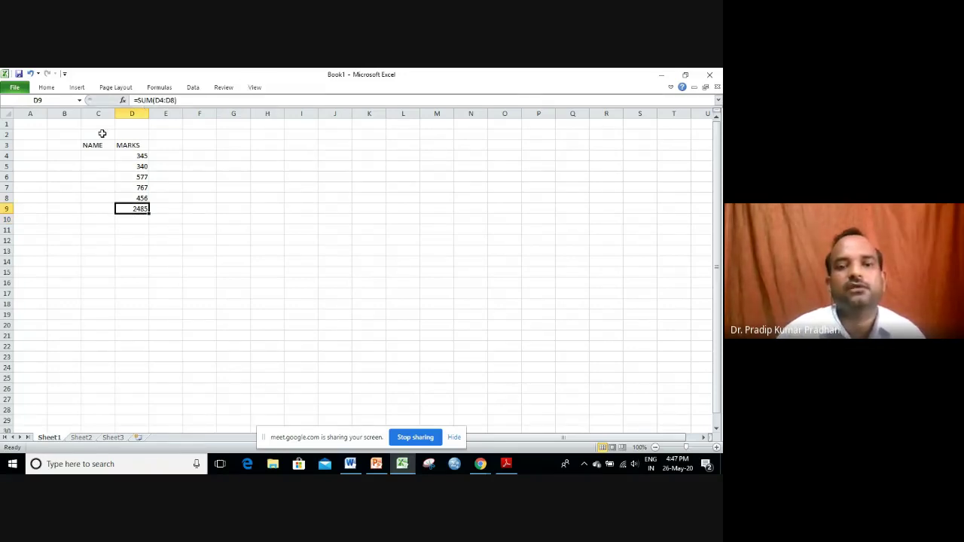
click(160, 88)
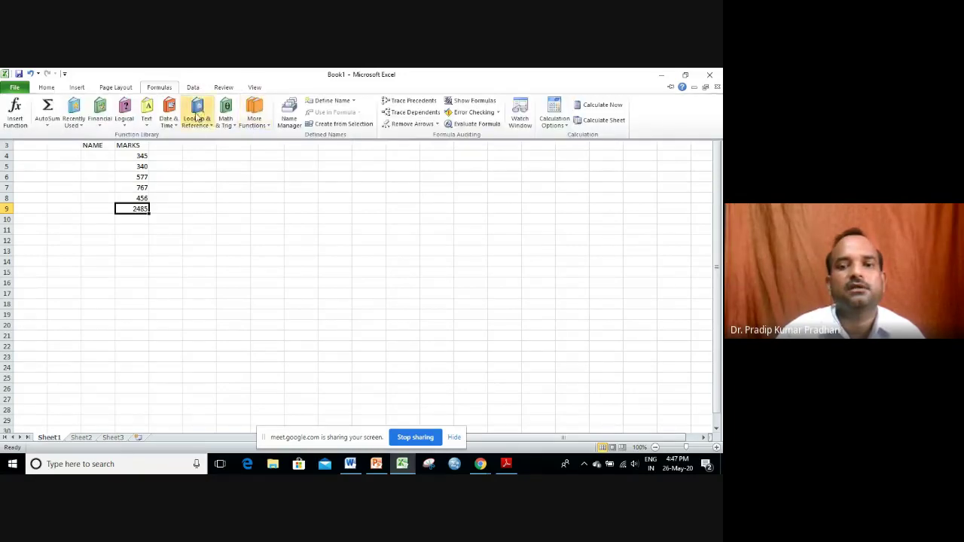
click(117, 88)
click(83, 87)
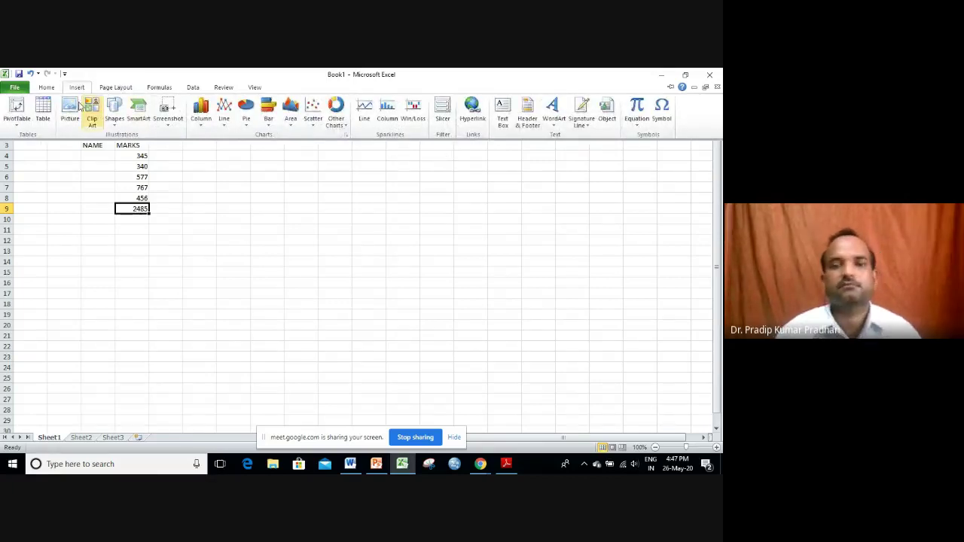
click(45, 87)
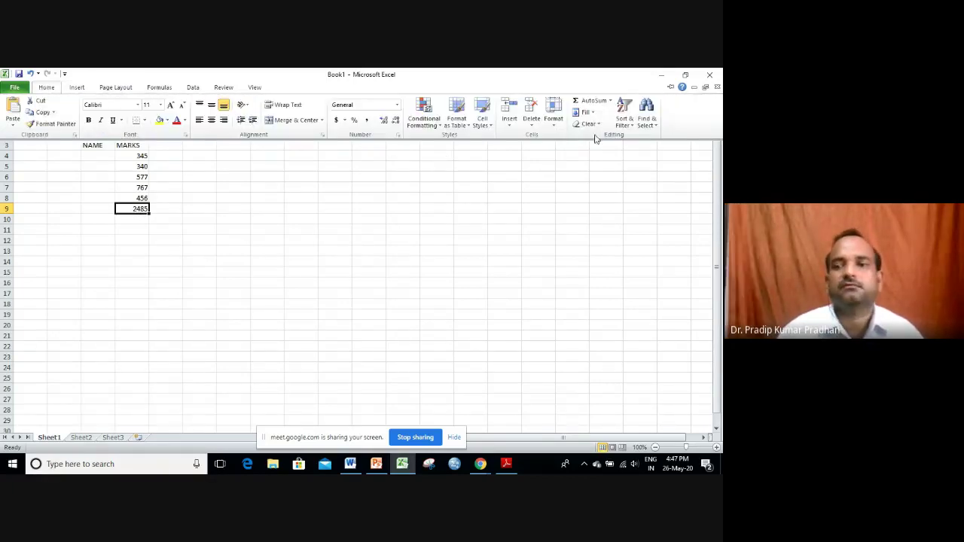
click(610, 101)
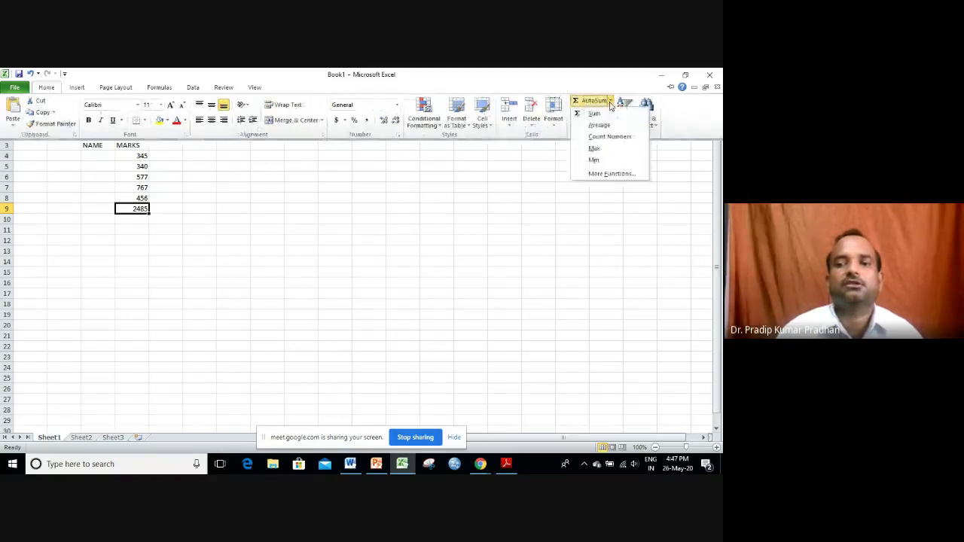
Replace the hand-written formula in cell D9 with an AutoSum Sum of the marks in D4:D8
click(142, 208)
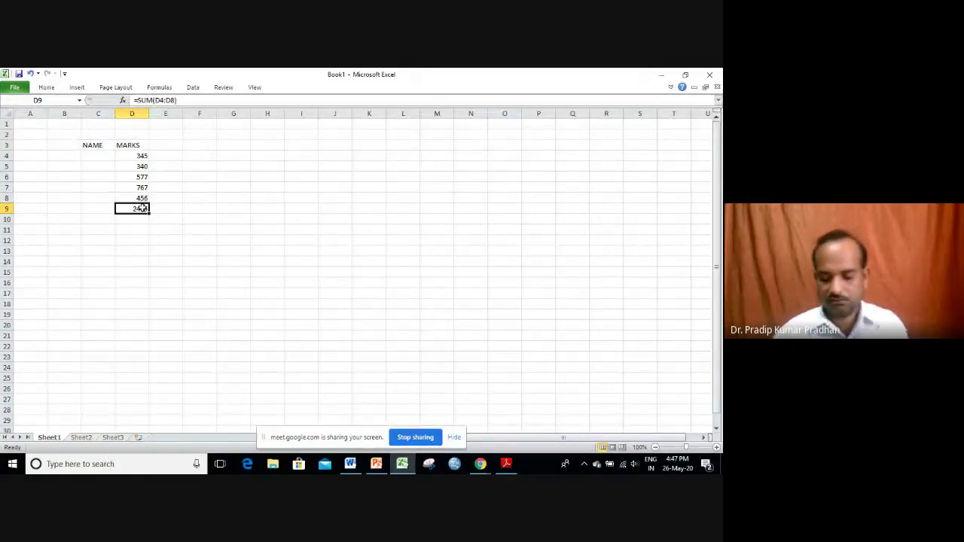
key(Delete)
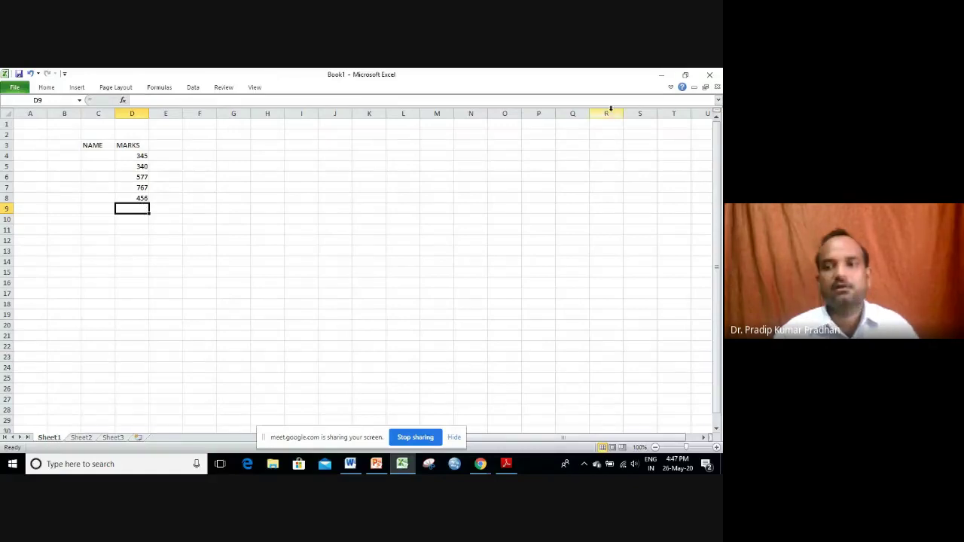
click(53, 90)
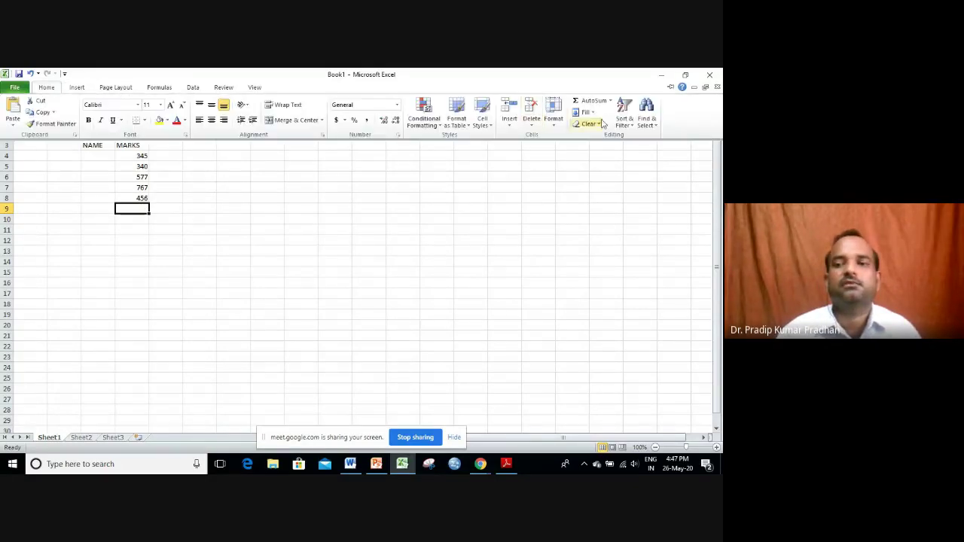
click(610, 101)
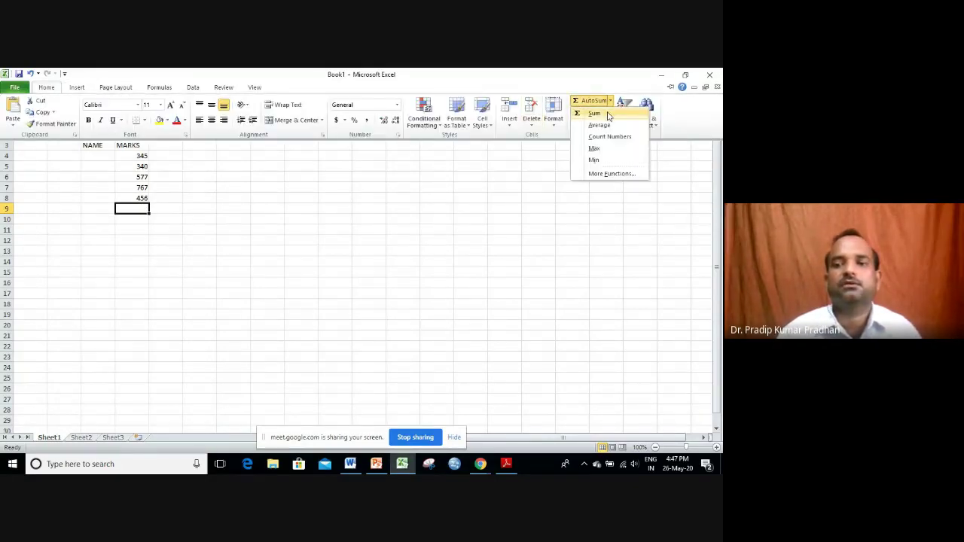
click(608, 114)
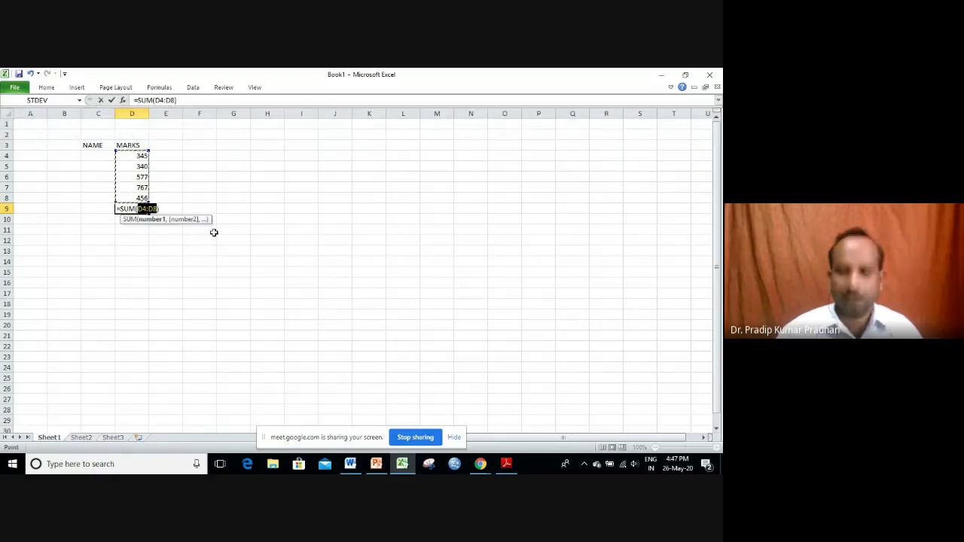
key(Return)
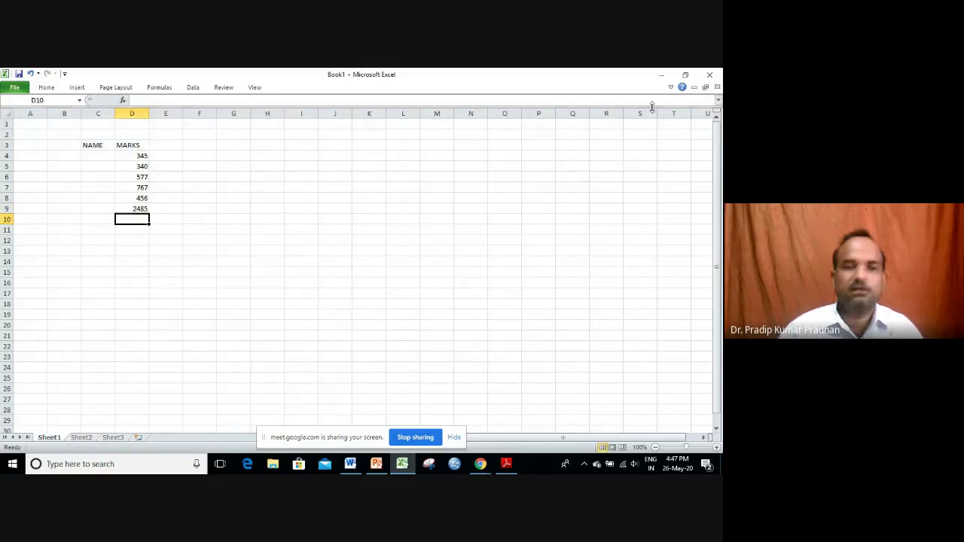
Insert an AutoSum Average of the range D4:D9 in cell D10
click(49, 88)
click(610, 100)
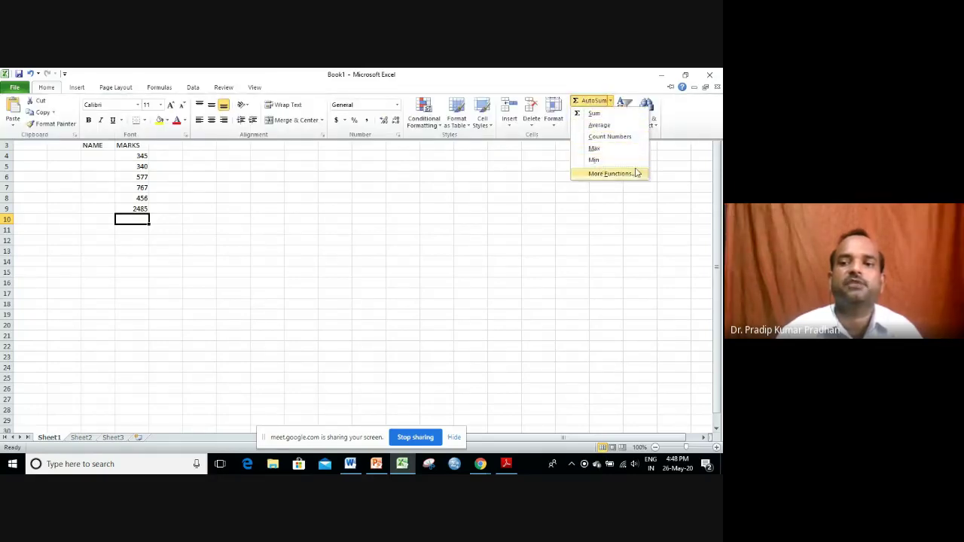
click(599, 125)
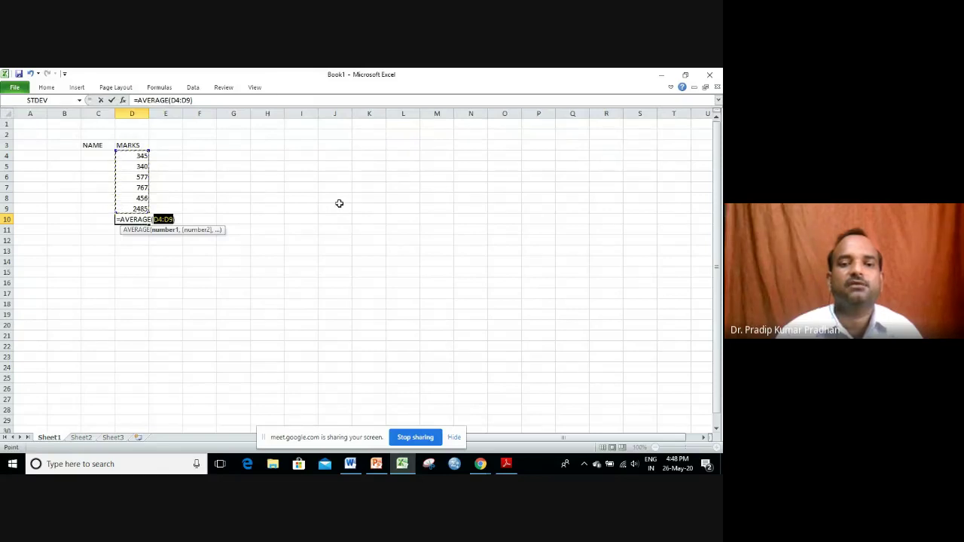
key(Return)
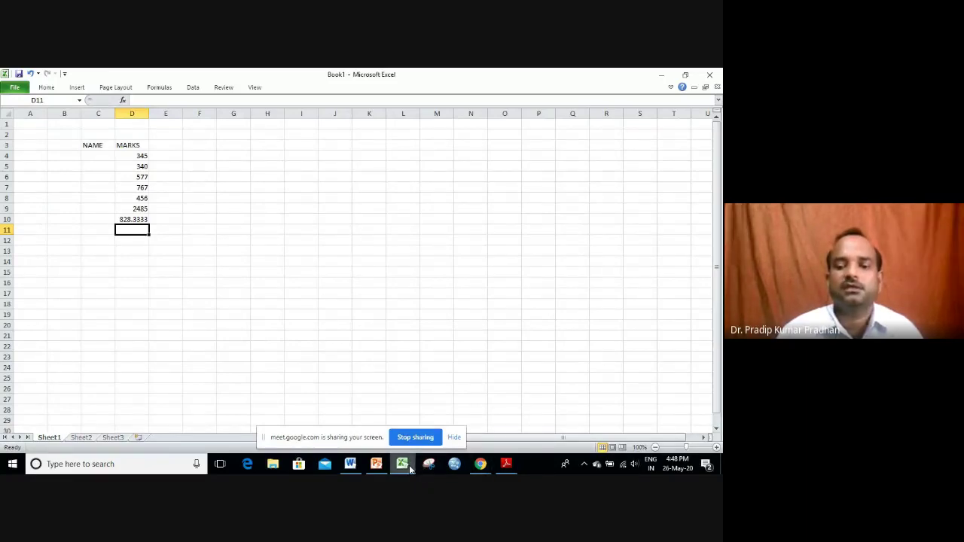
Switch to the COMPUTER FUNDAMENTALS Part 1 presentation in PowerPoint and go to the Unit -4 slide on formatting a worksheet, charts and other controls
mouse_move(410, 468)
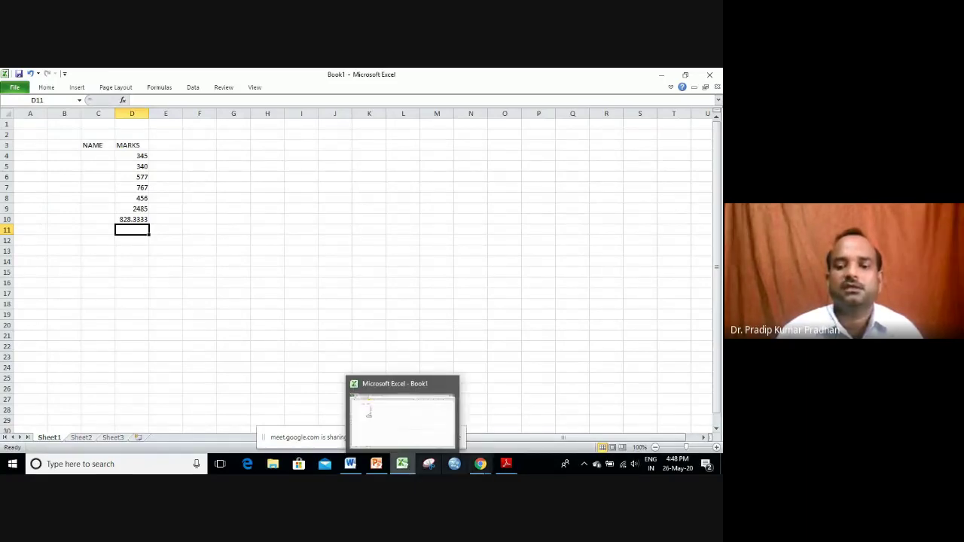
mouse_move(479, 465)
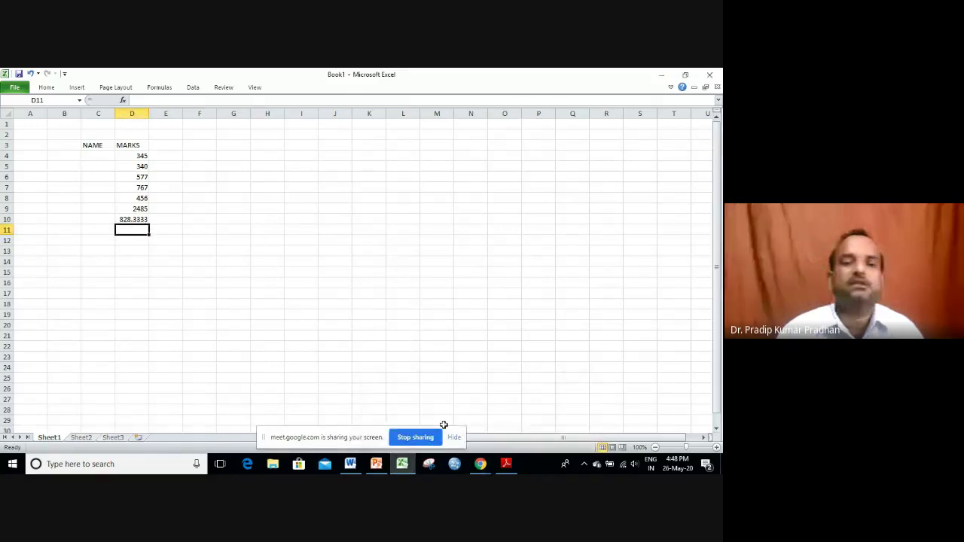
click(376, 465)
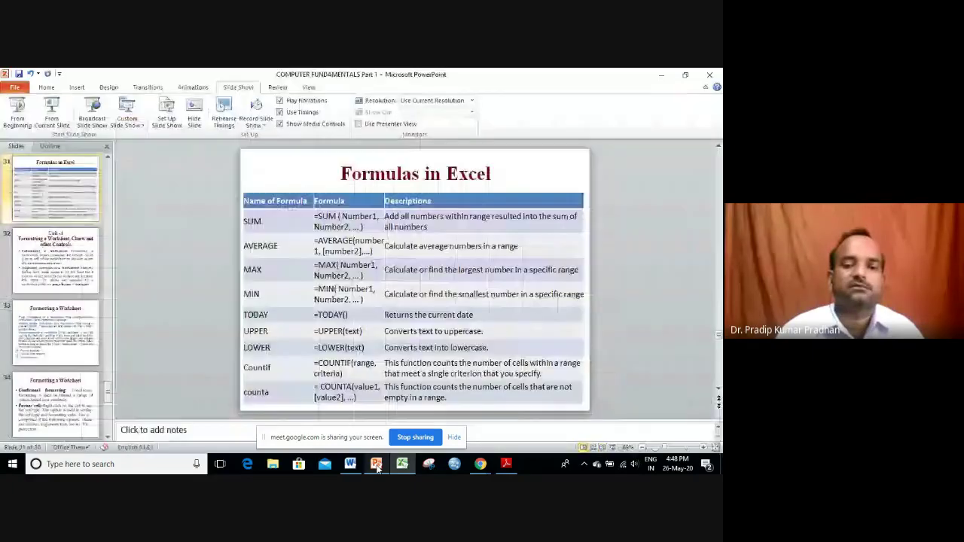
click(640, 368)
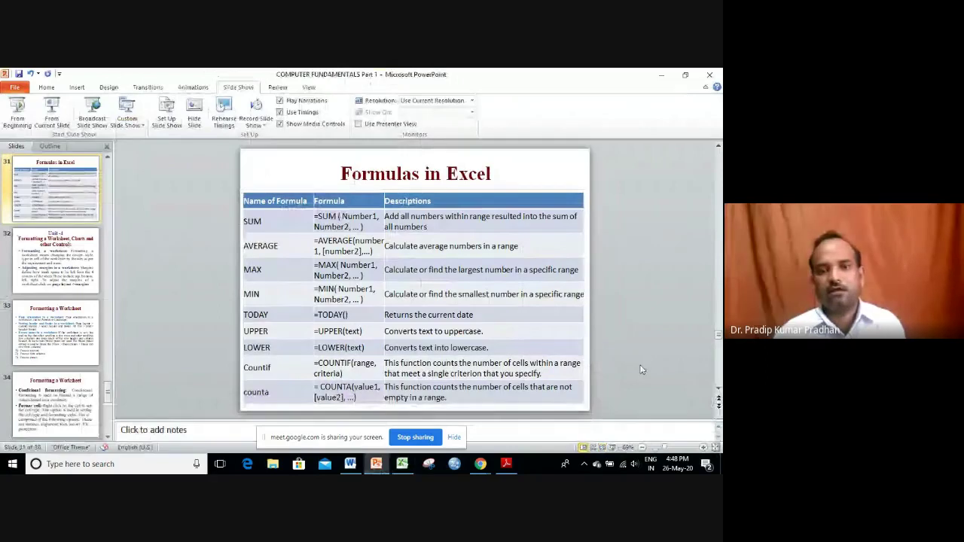
key(Page_Down)
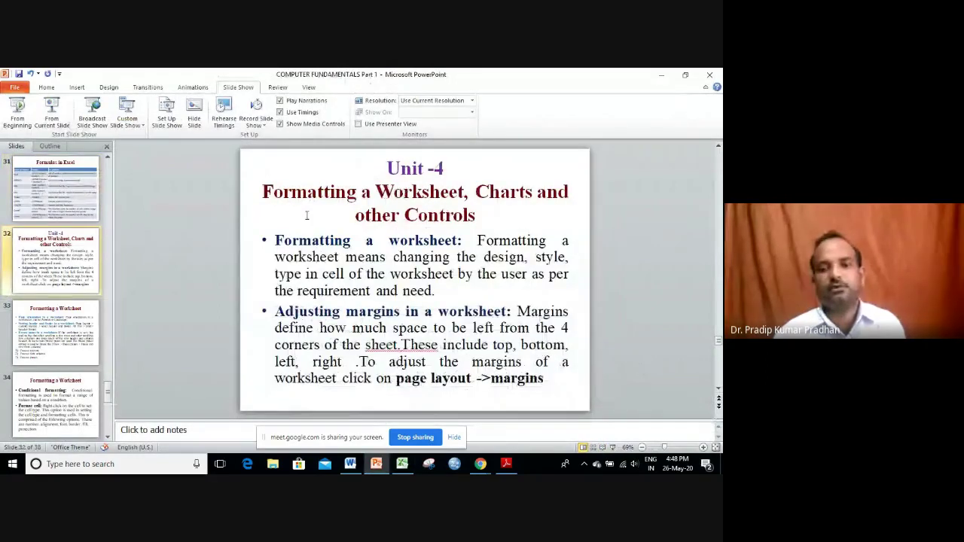